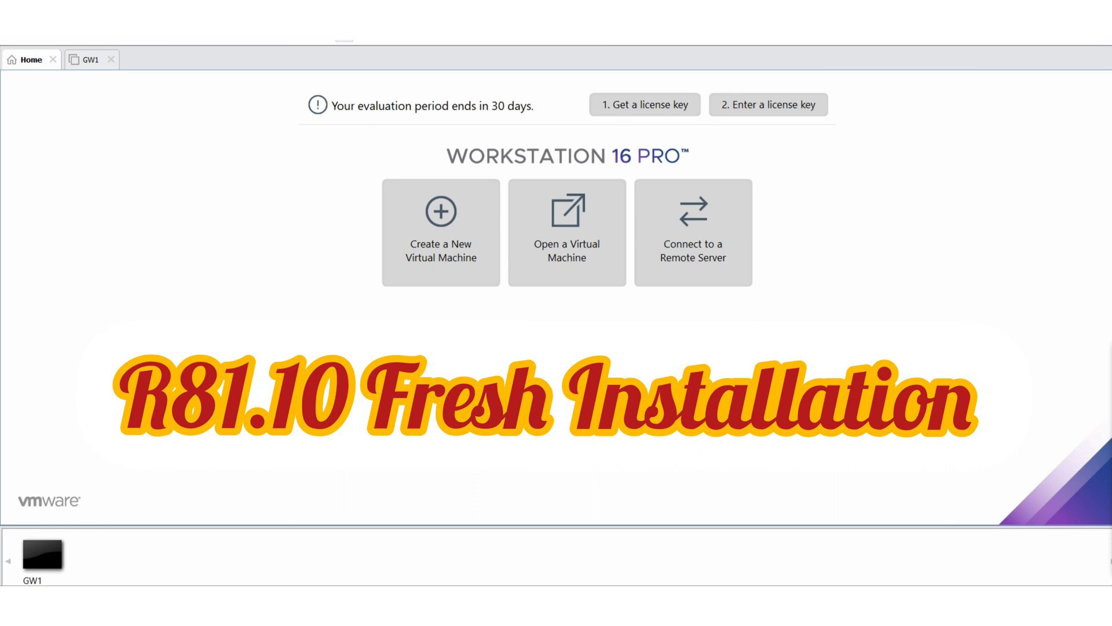
Start a Typical new VM installing from D:\download1\Check_Point_R81.10_T335.iso
click(457, 264)
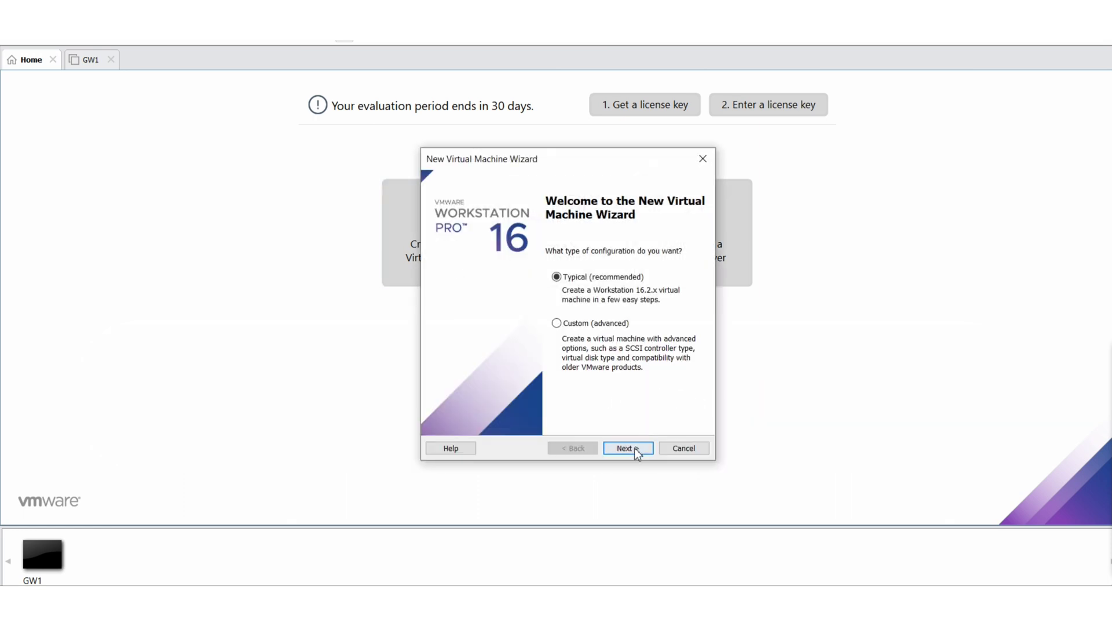
click(636, 449)
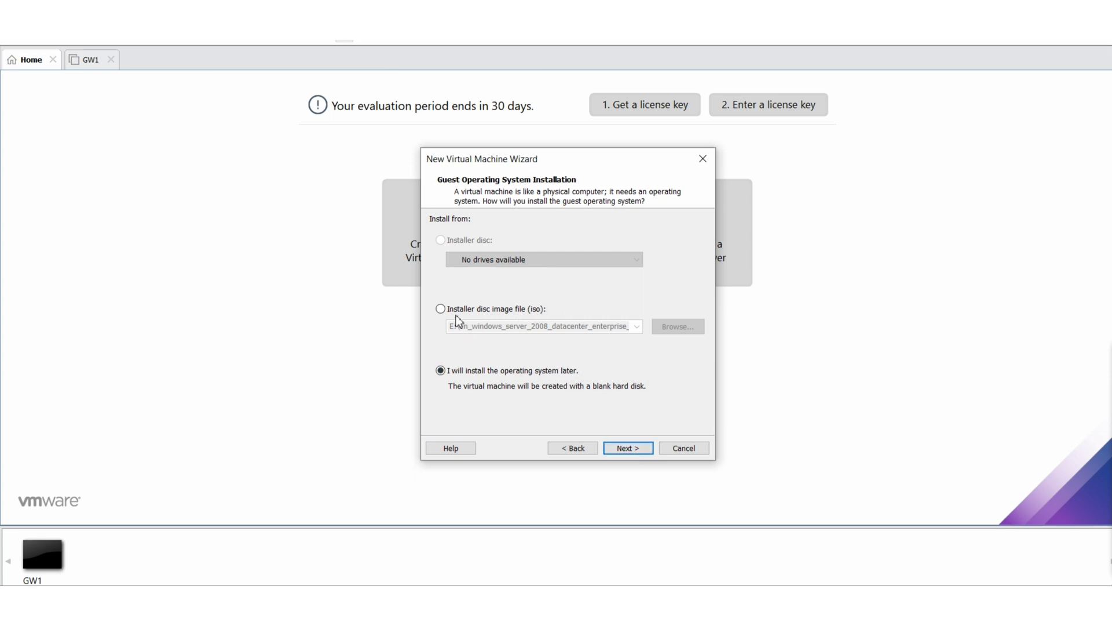
click(441, 308)
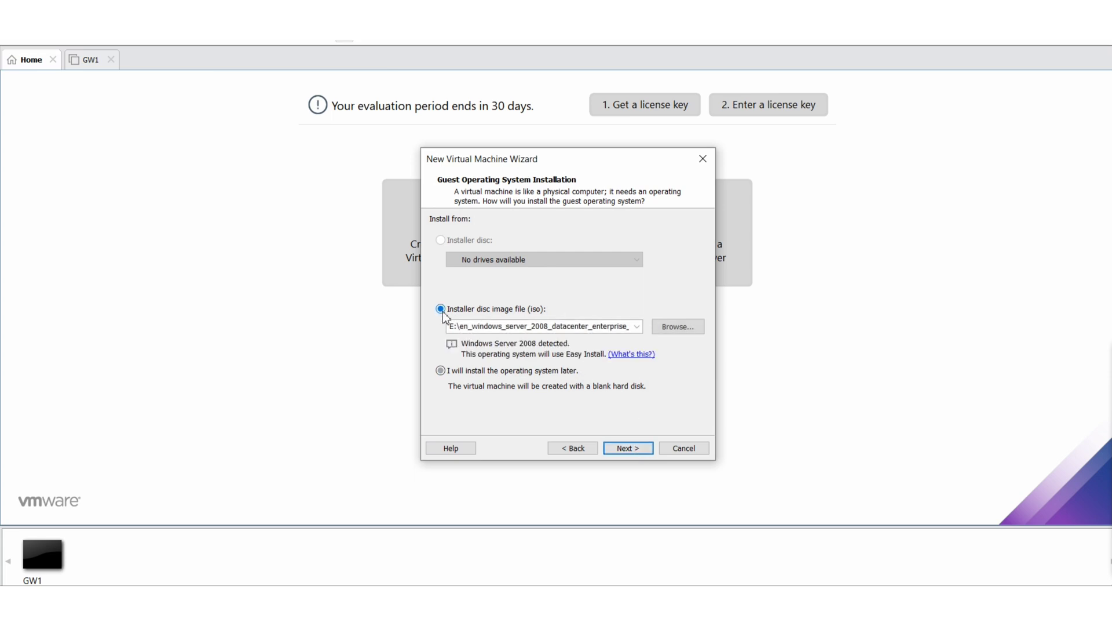
click(687, 328)
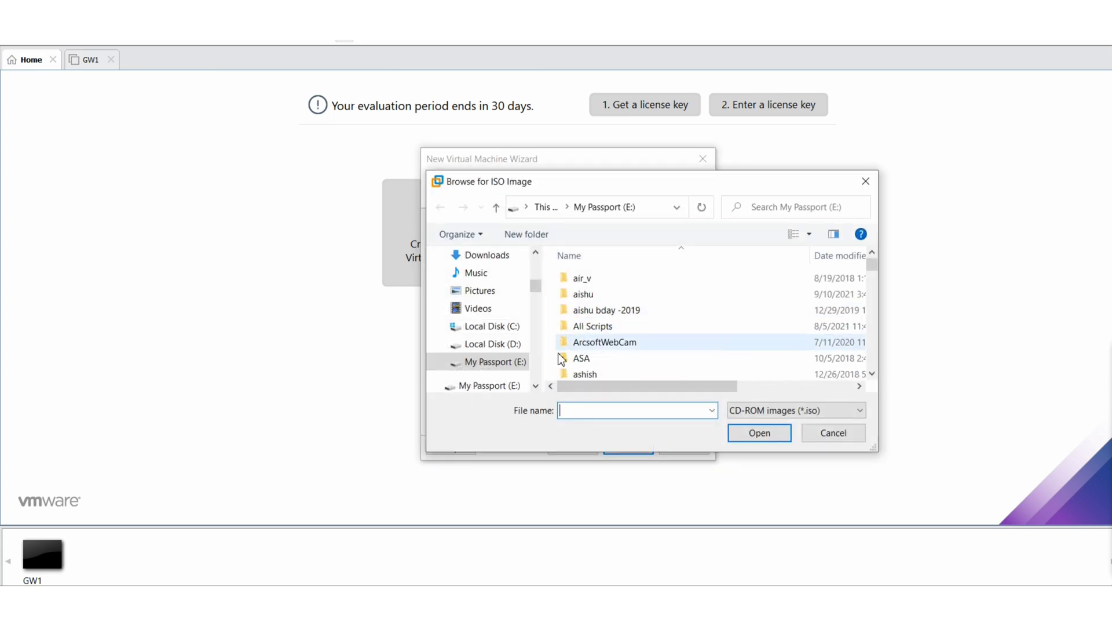
click(507, 349)
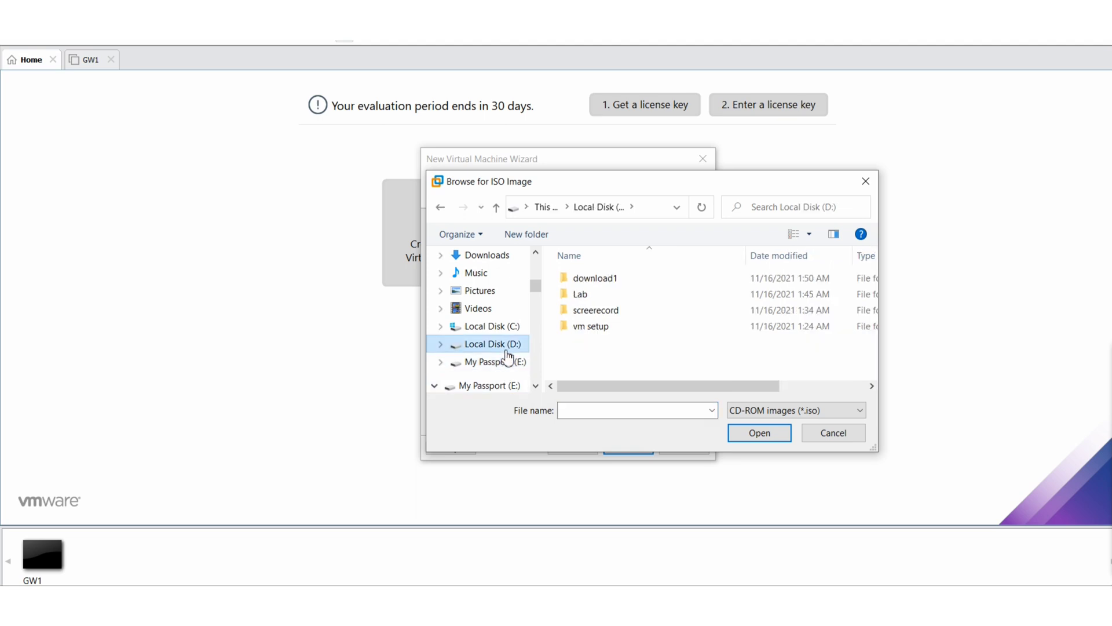
double_click(600, 280)
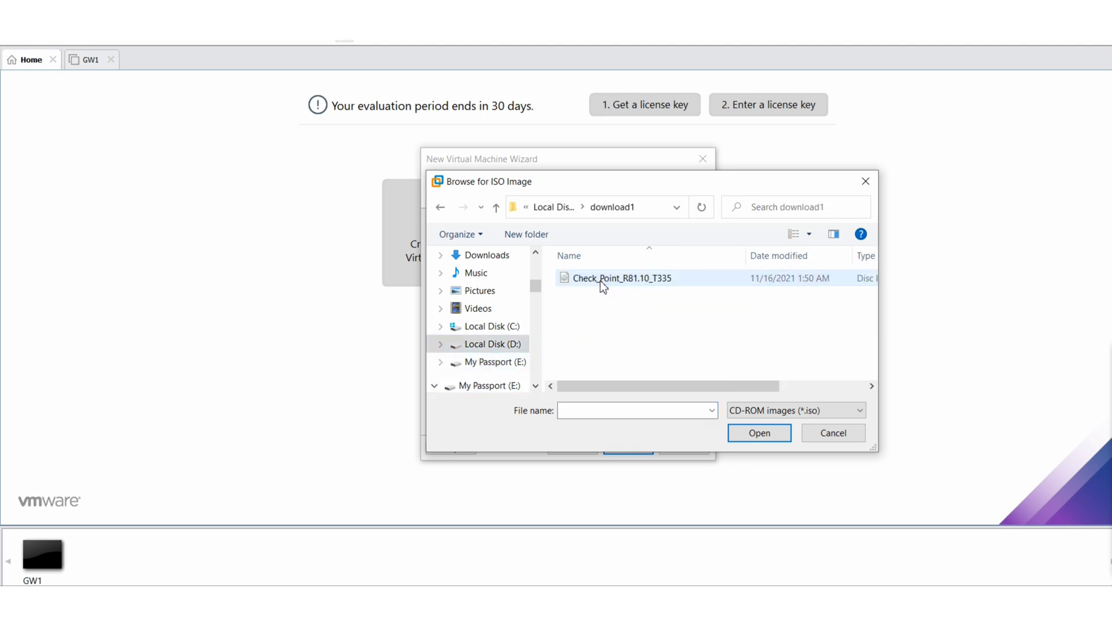
click(669, 287)
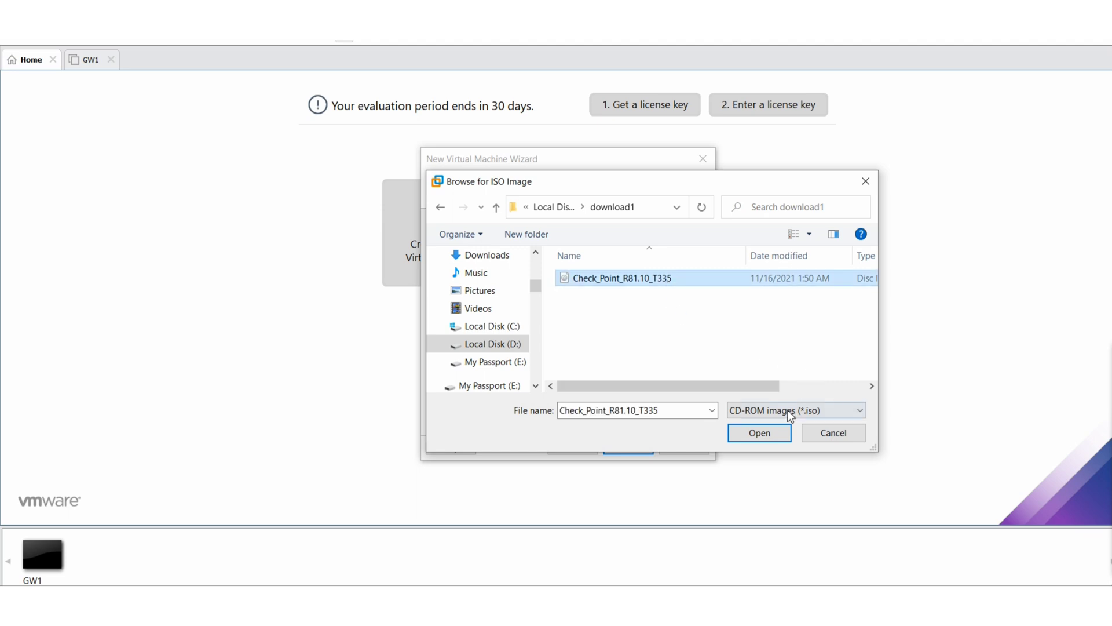
click(761, 439)
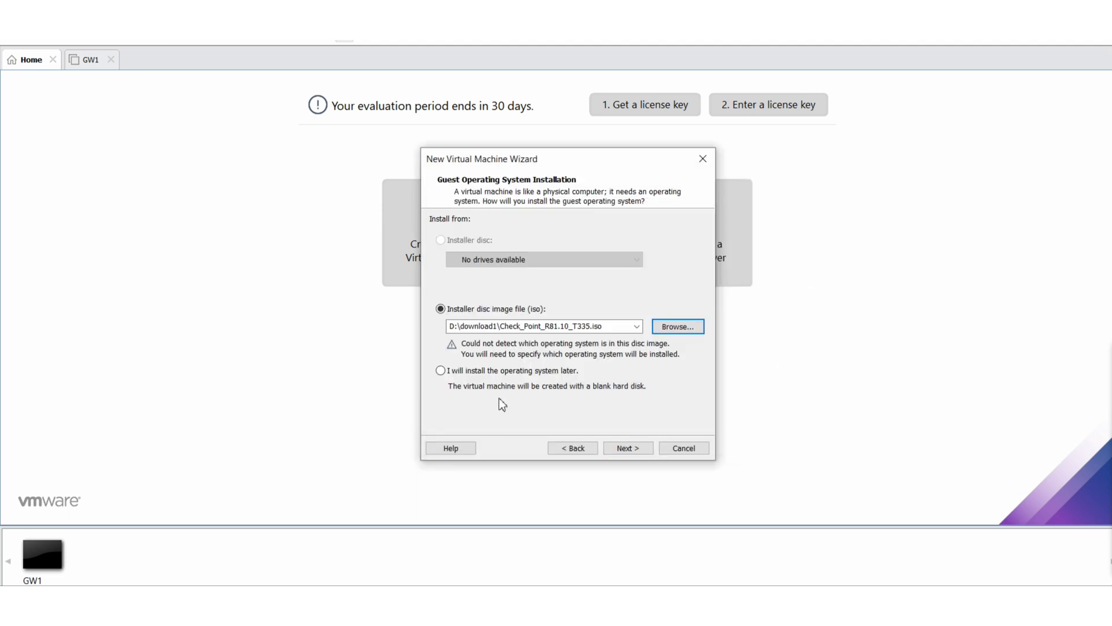
Set the guest operating system to Other with version Other
click(640, 454)
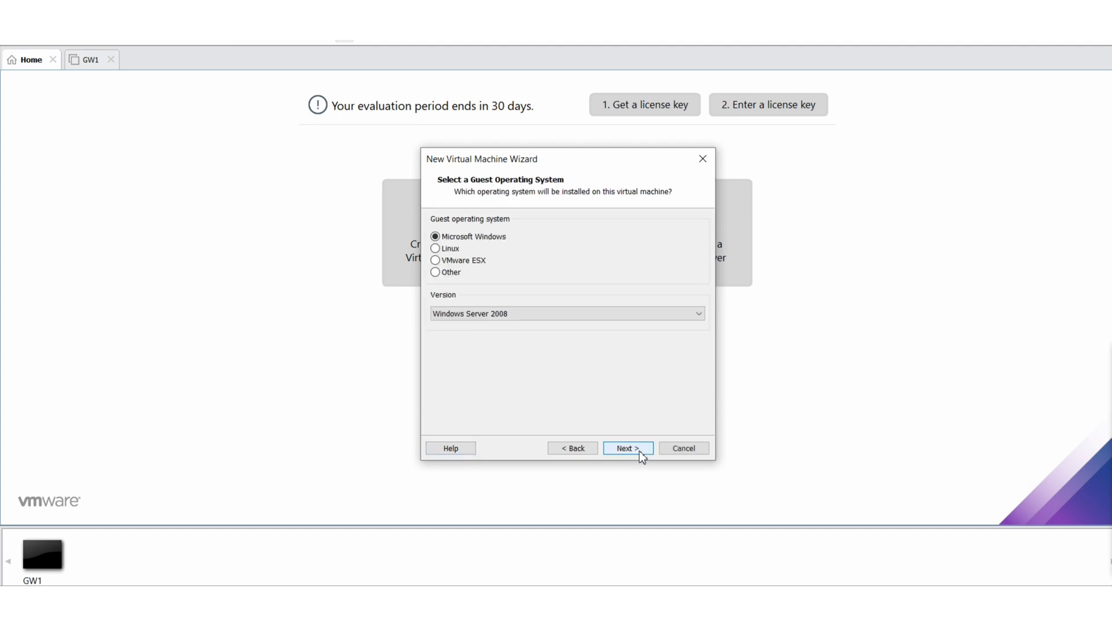
click(442, 273)
click(561, 313)
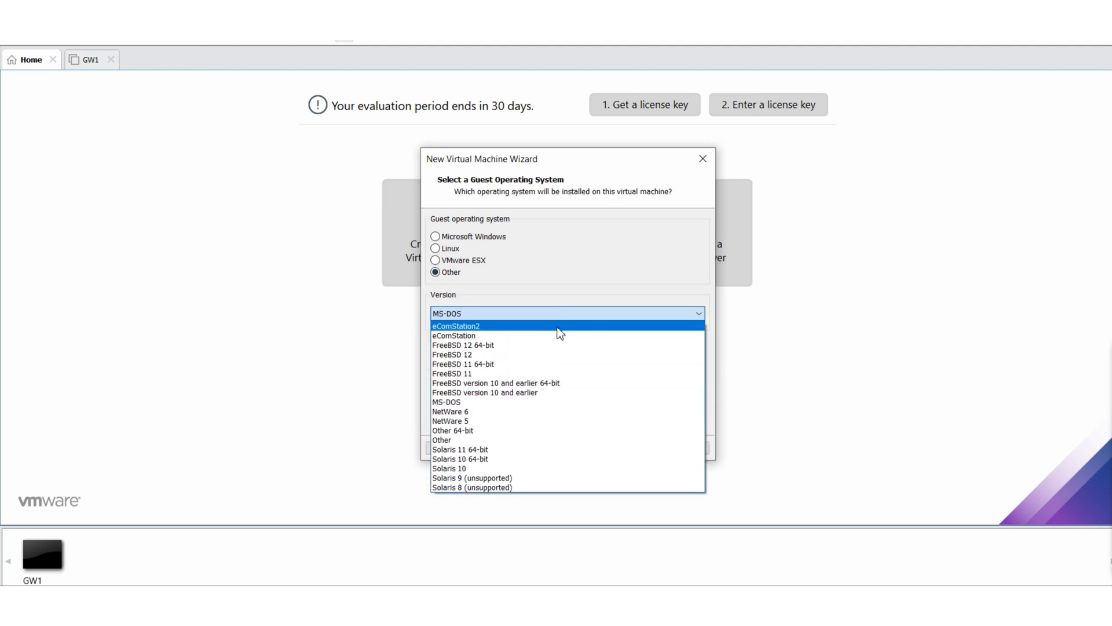
click(460, 440)
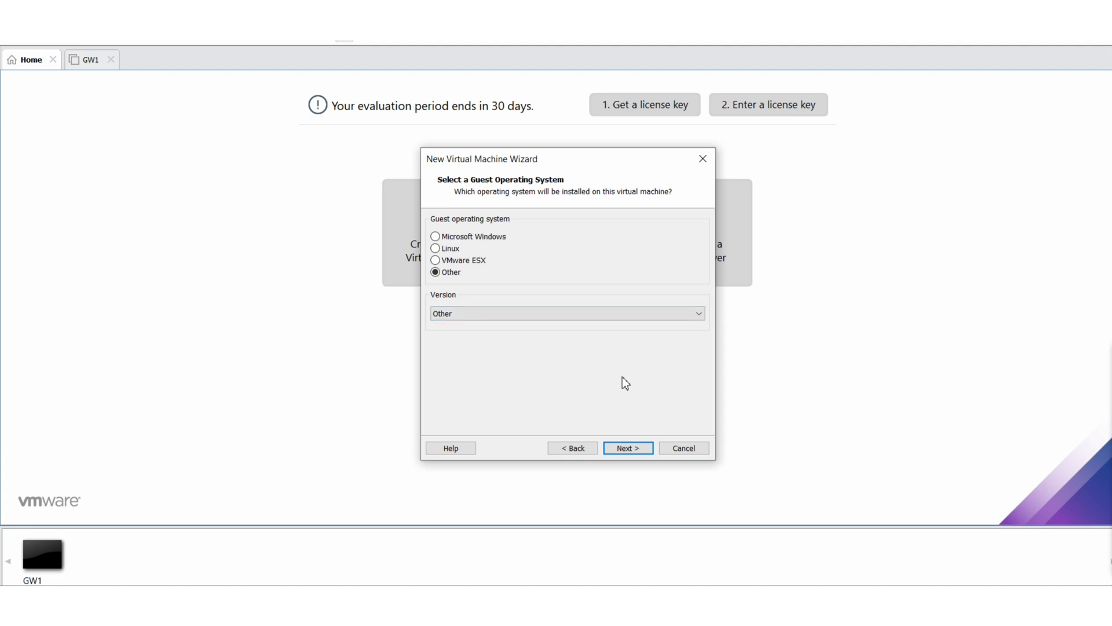
Name the virtual machine SMS
click(640, 449)
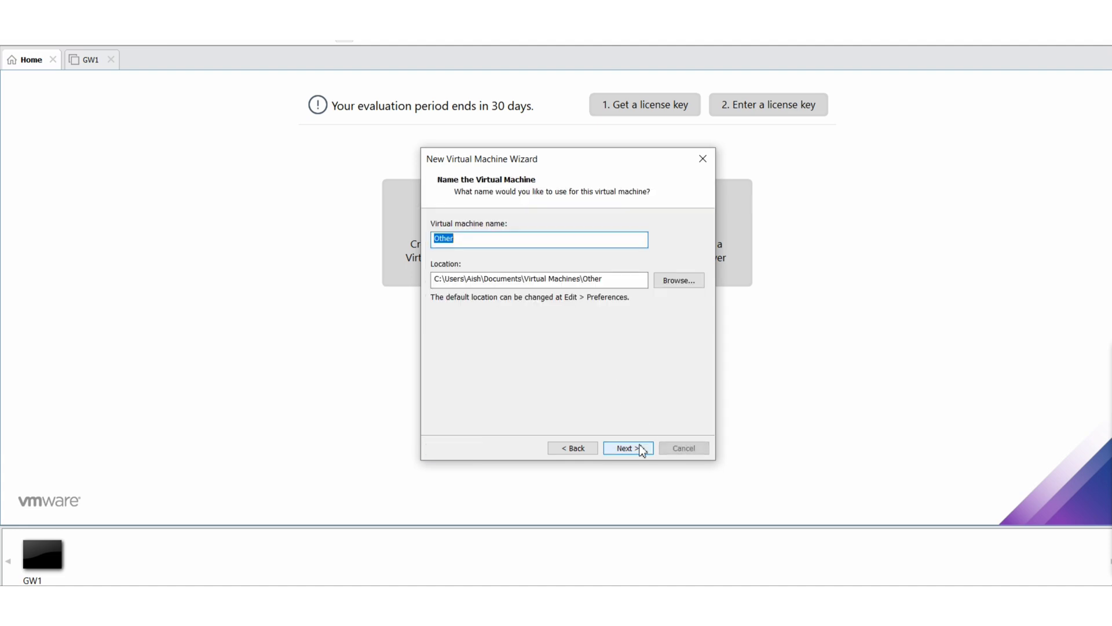
key(BackSpace)
text(SMS)
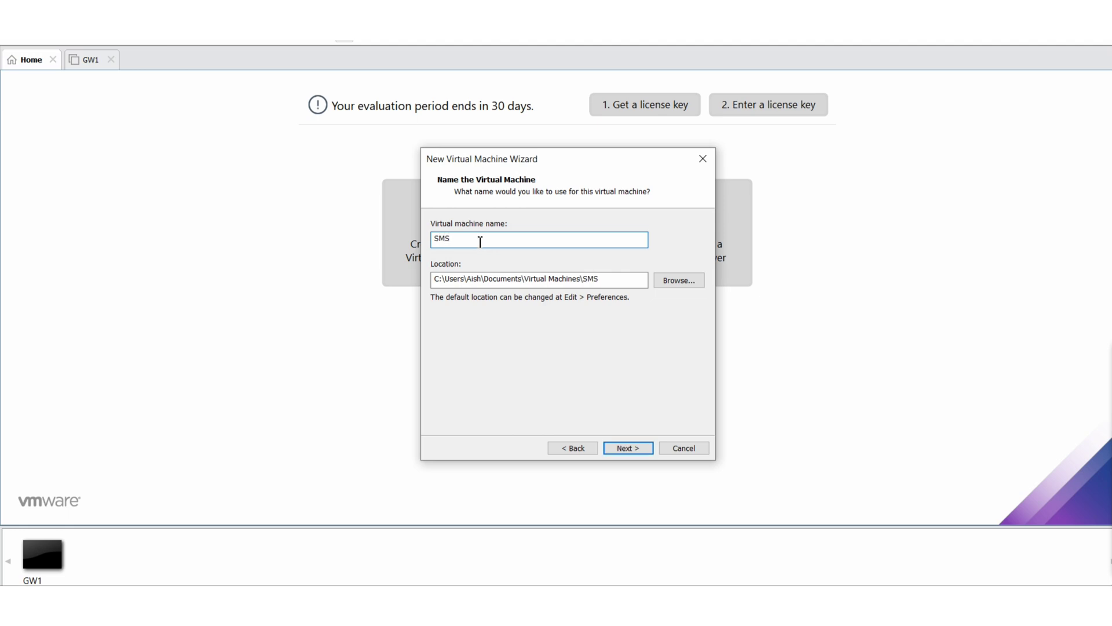
Browse the location folder tree to the Lab folder on Local Disk (D:)
click(682, 283)
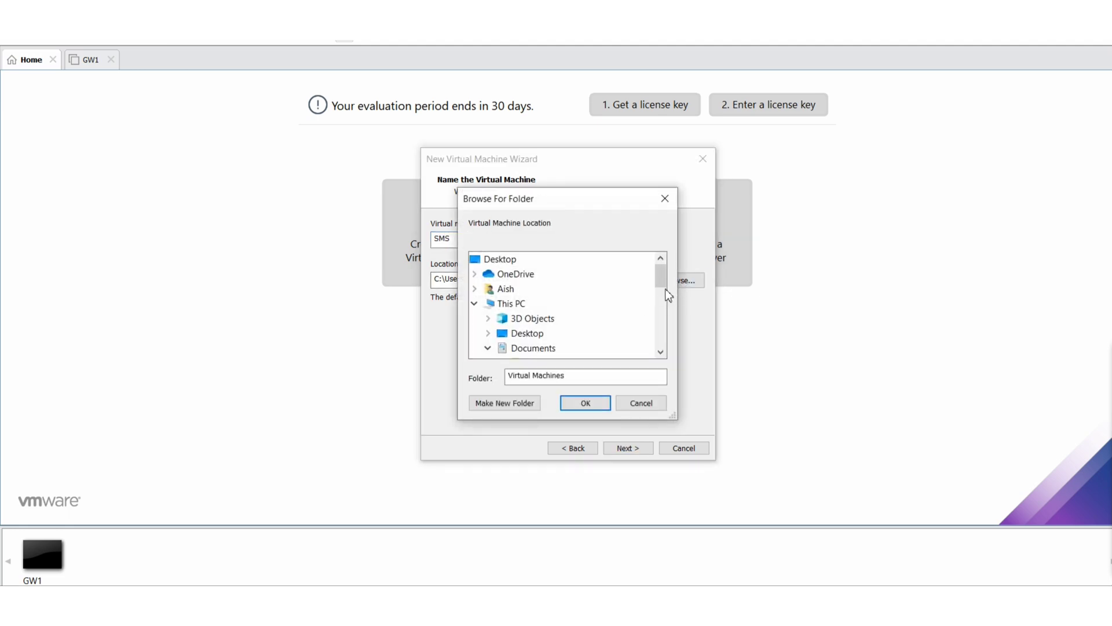
drag(663, 288, 660, 346)
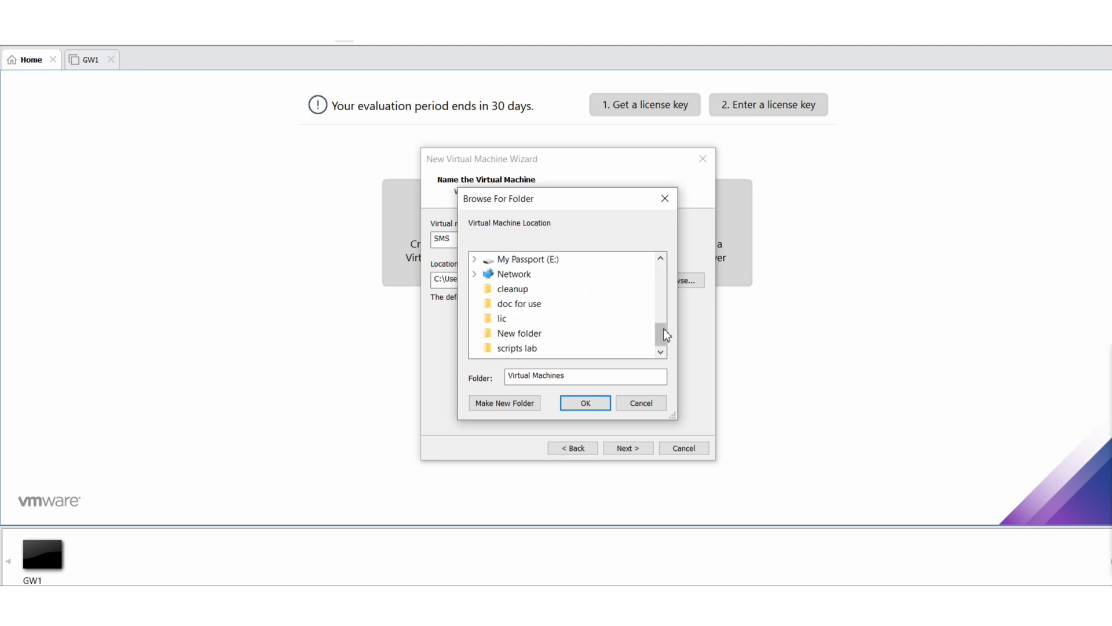
scroll(665, 278, up, 2)
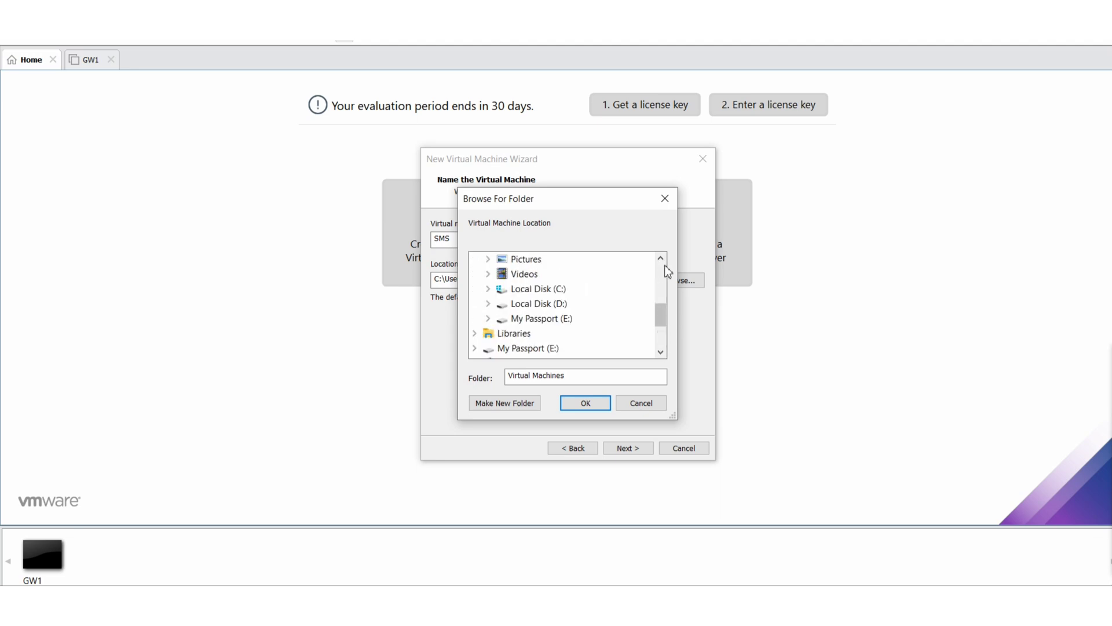
double_click(548, 290)
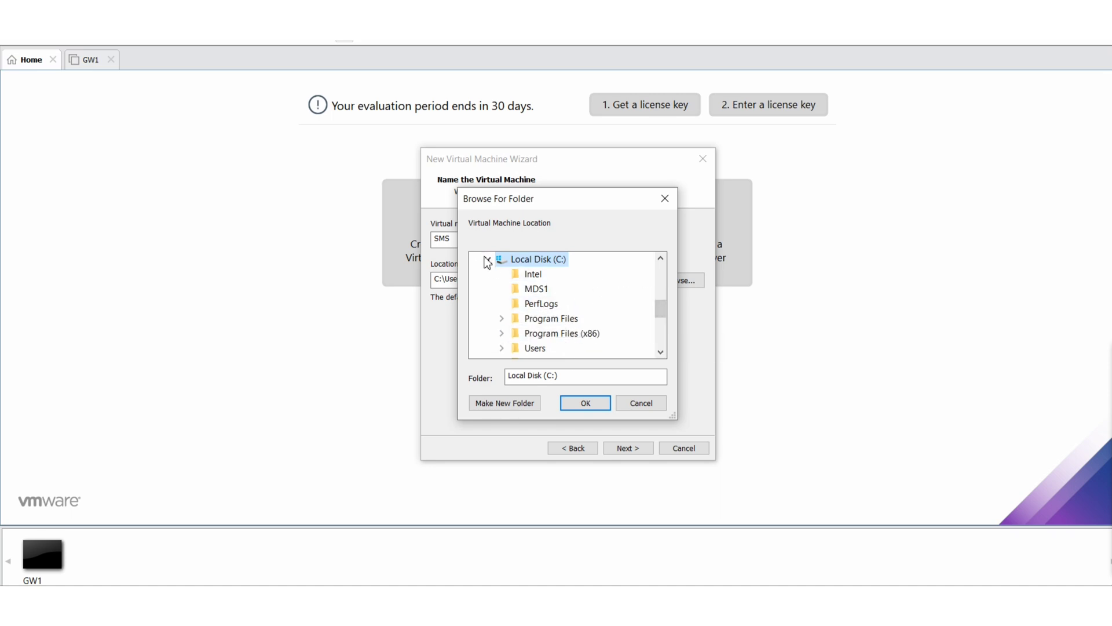
drag(661, 309, 663, 346)
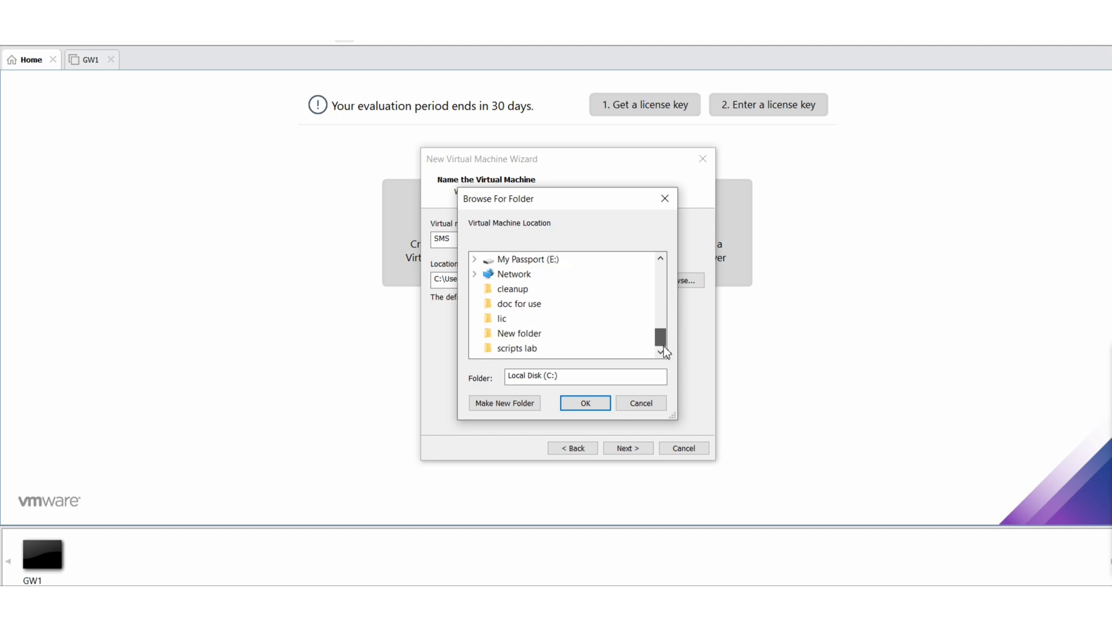
scroll(662, 348, up, 2)
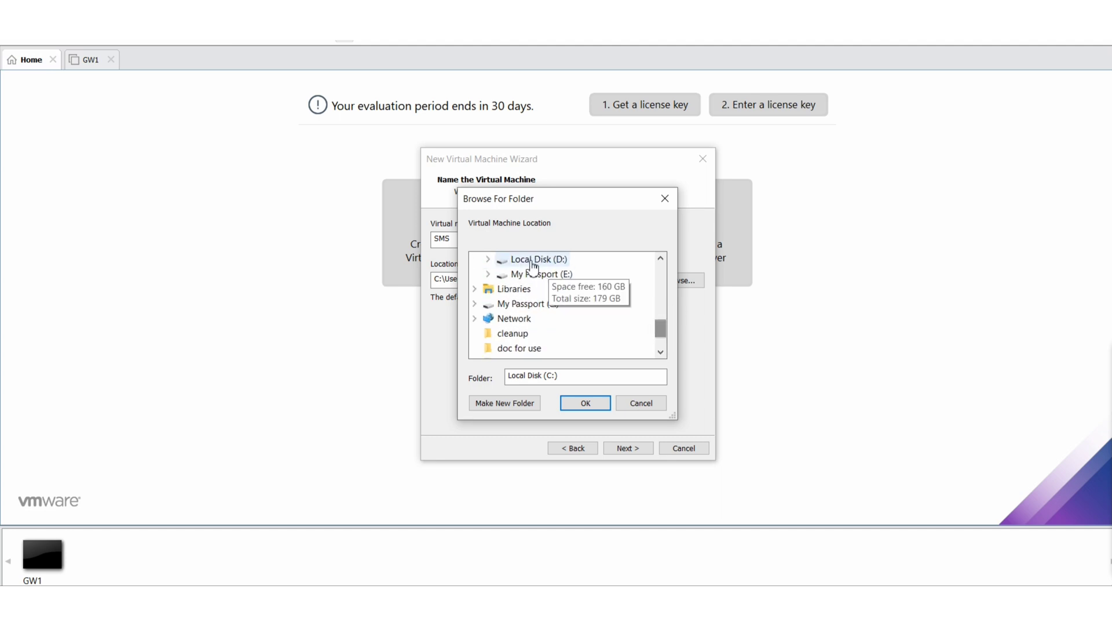
click(532, 260)
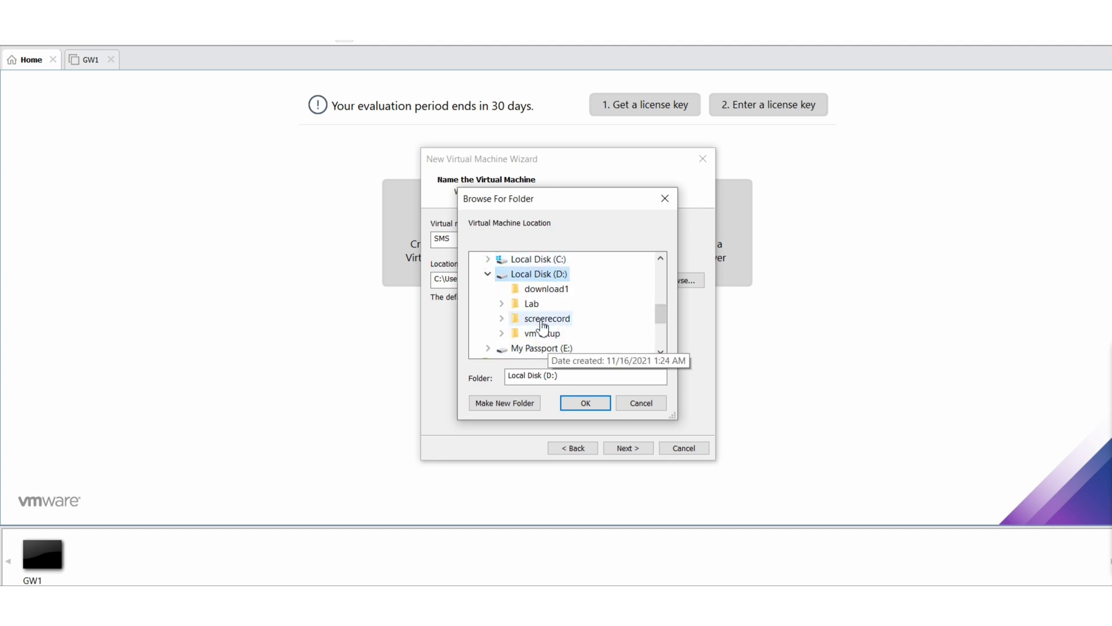
click(502, 304)
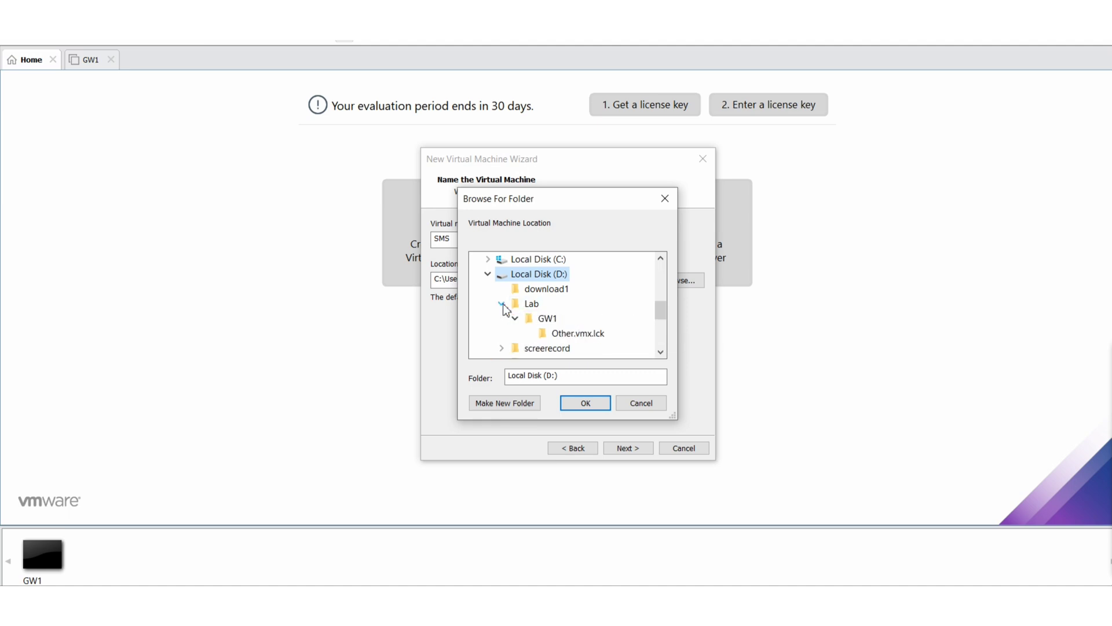
click(532, 304)
Create a new SMS folder inside Lab and confirm D:\Lab\SMS as the VM location
right_click(532, 307)
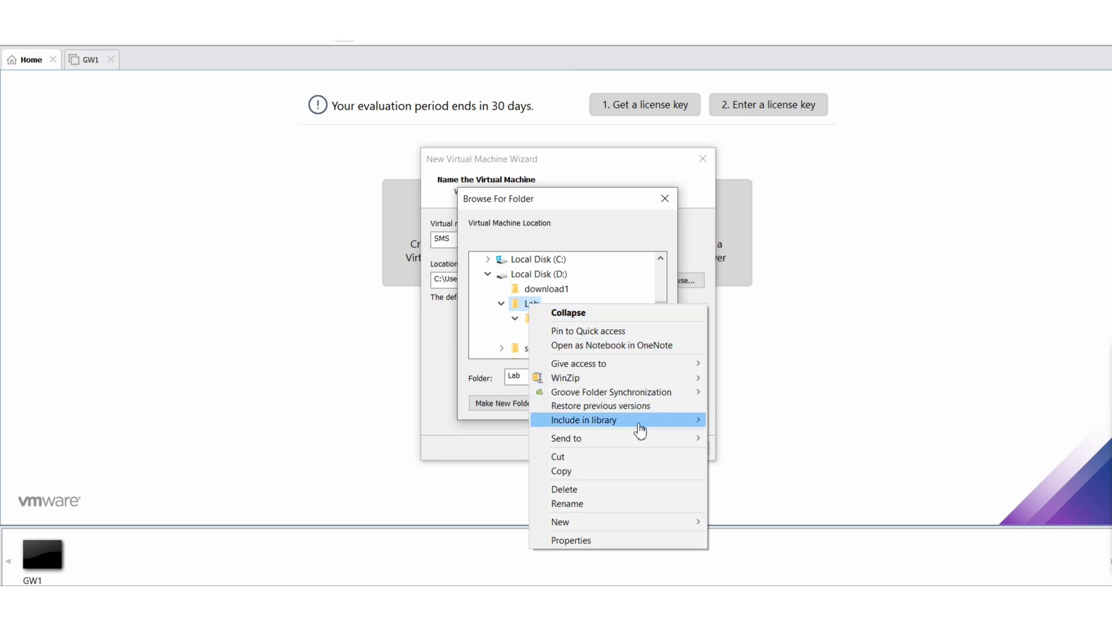
mouse_move(642, 524)
click(717, 528)
key(BackSpace)
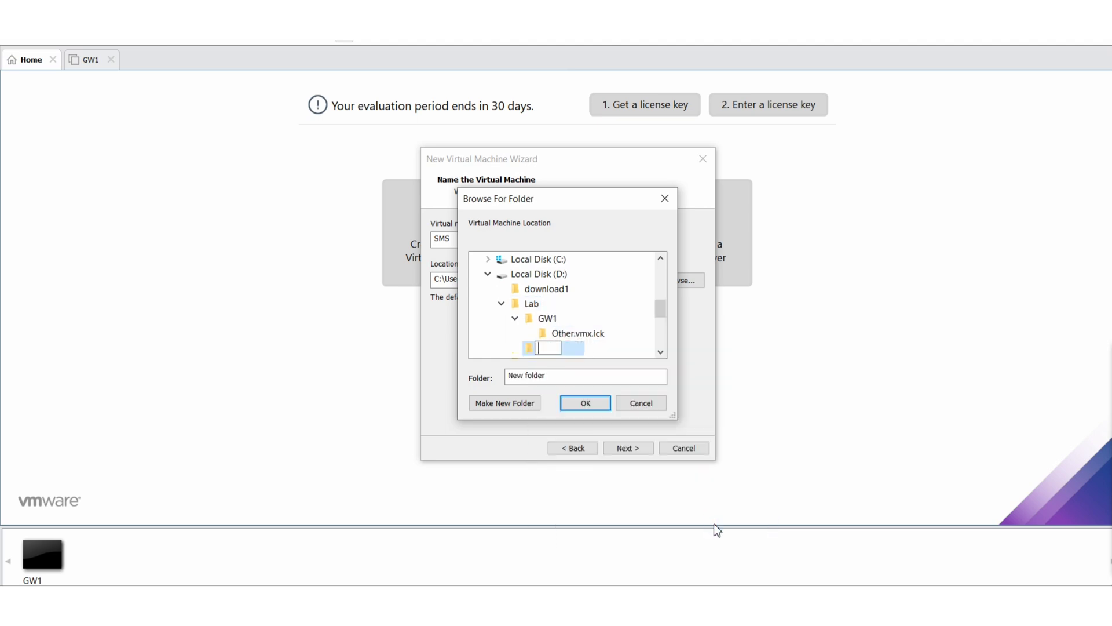
text(SMS)
click(529, 353)
key(Up)
key(Down)
click(585, 402)
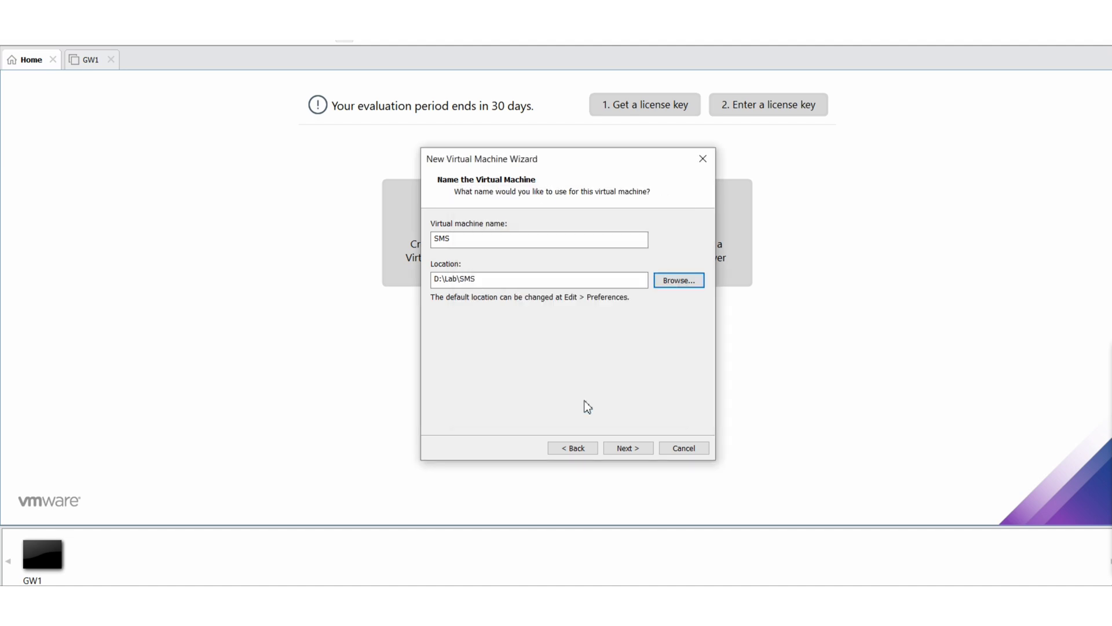
Continue to disk sizing, then type 'check point 81.10 gaia release notes' in a new Chrome tab
click(625, 450)
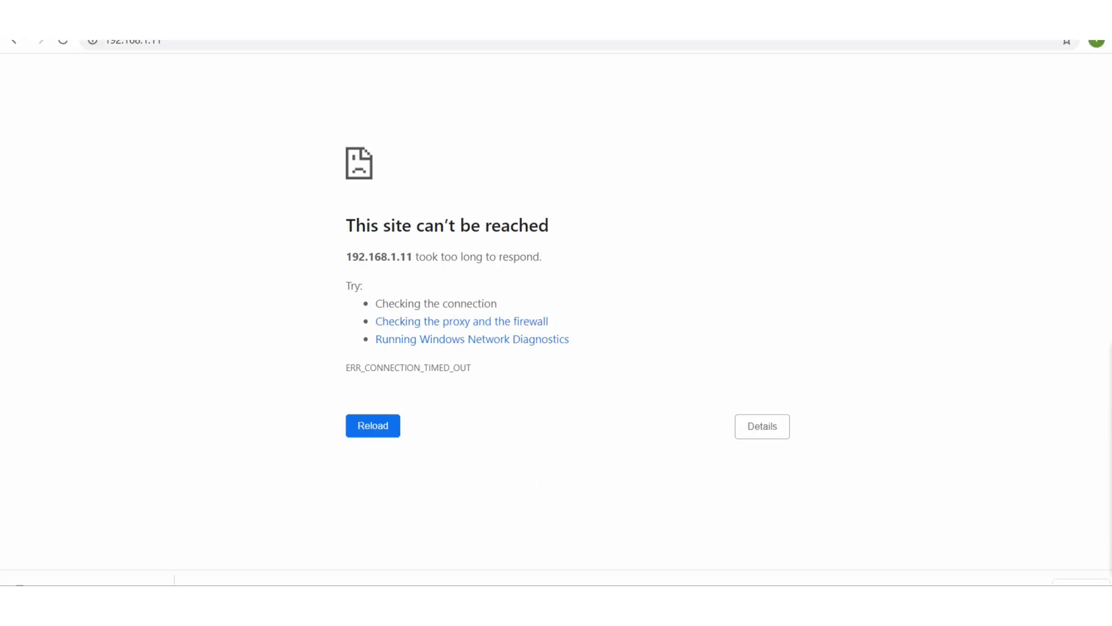
key(ctrl+t)
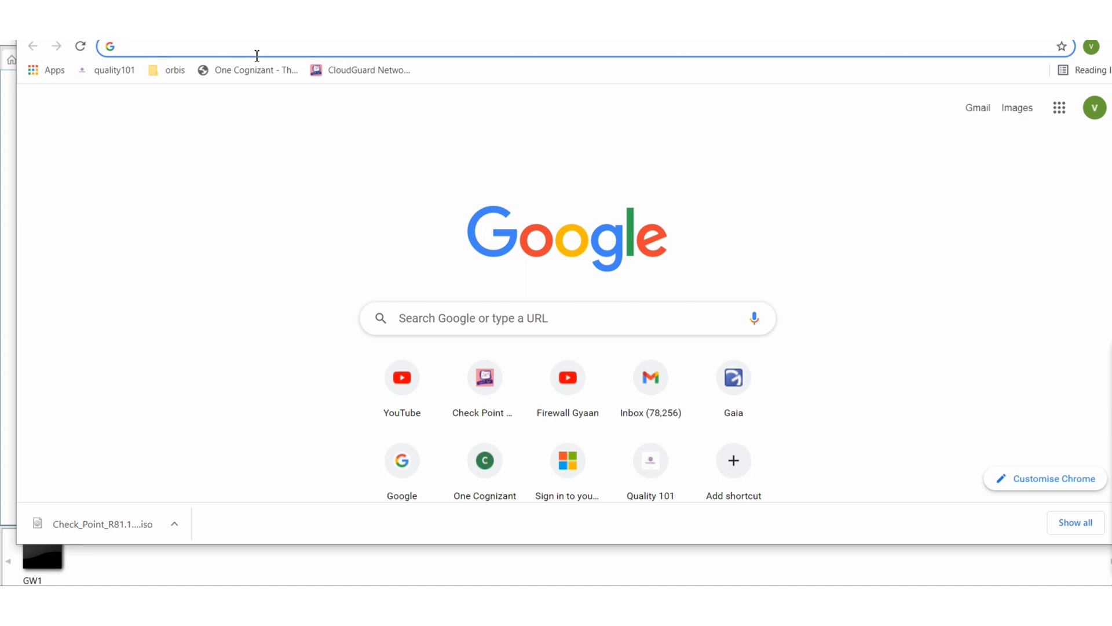
text(80)
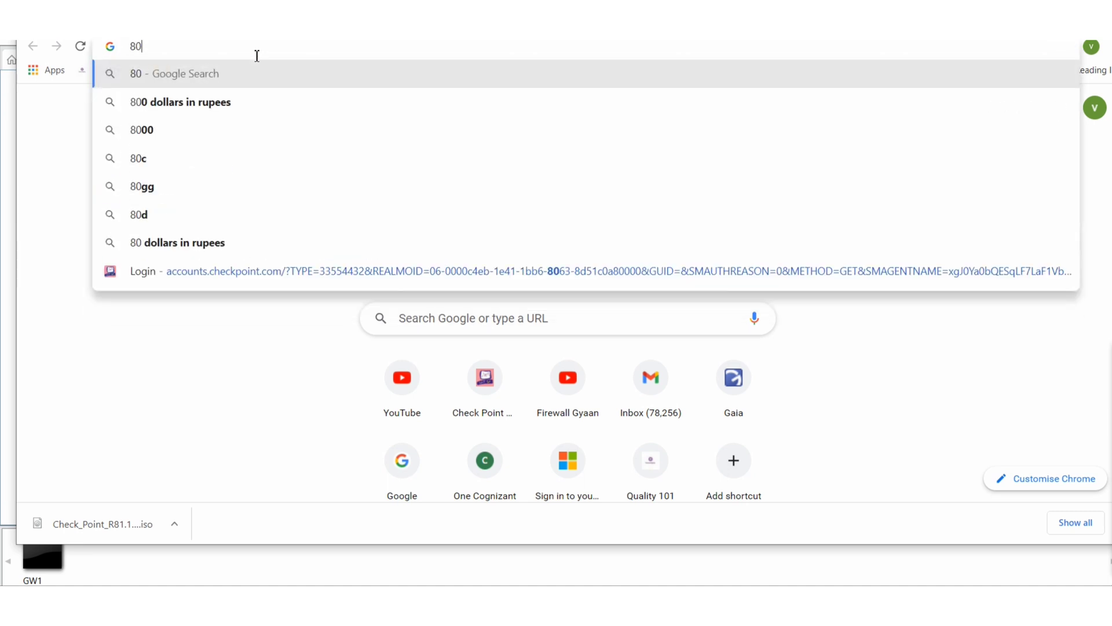
key(BackSpace)
text(1/10)
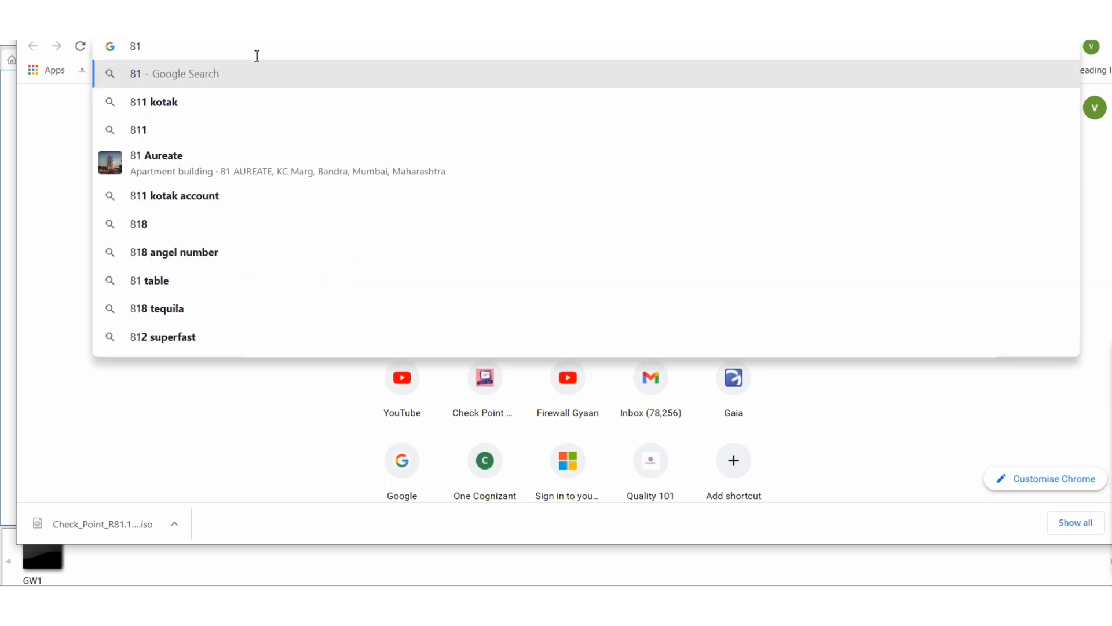
key(BackSpace)
key(BackSpace)
key(BackSpace)
text(.10)
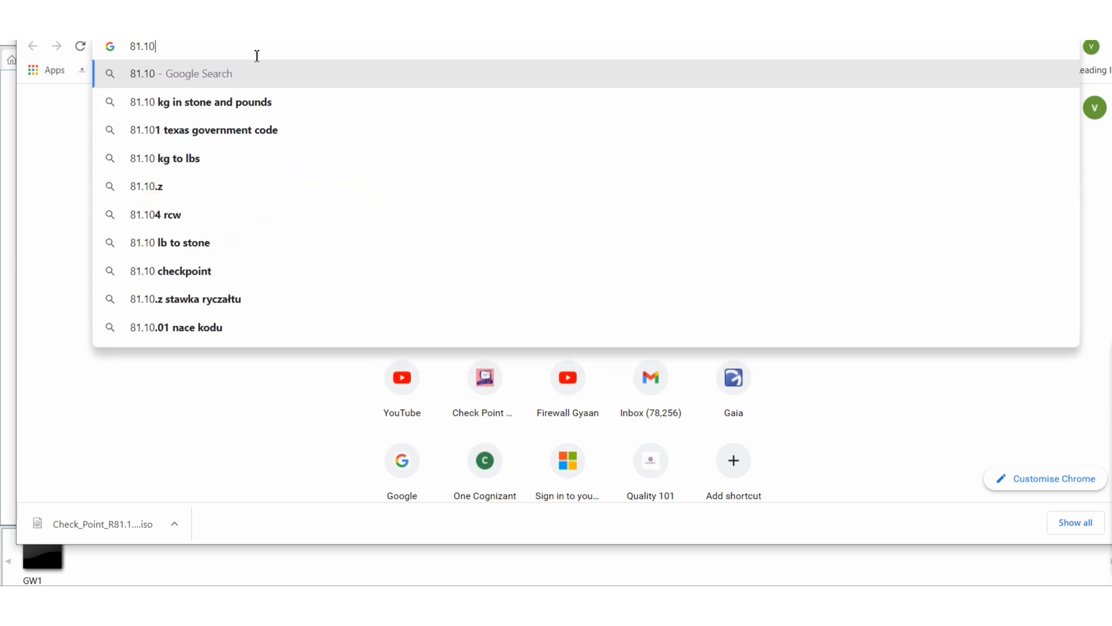
text( gaia )
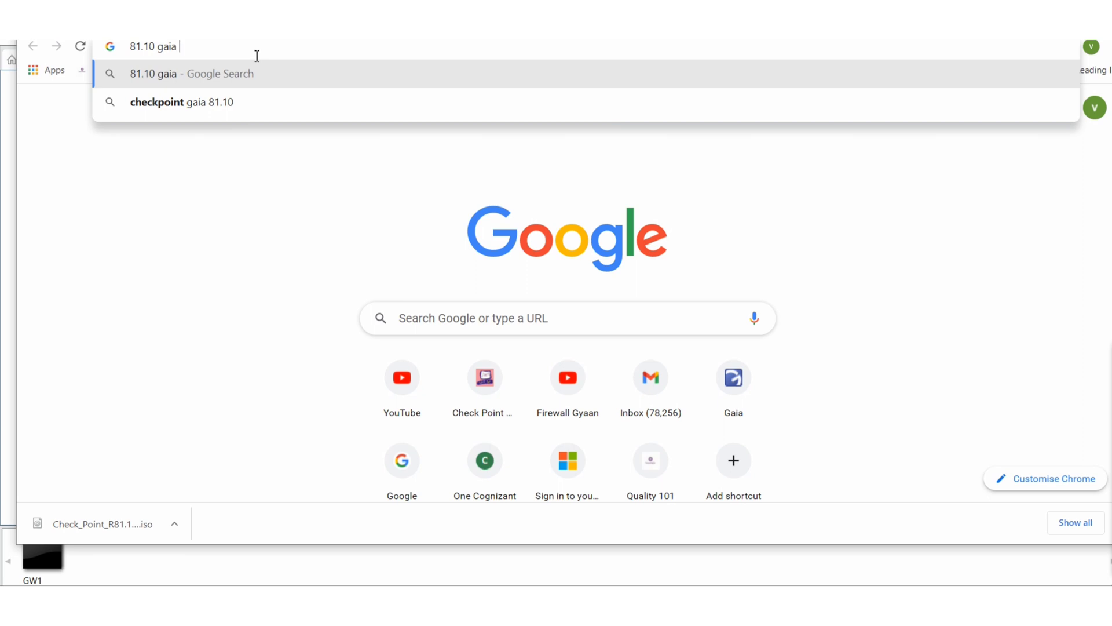
text(re)
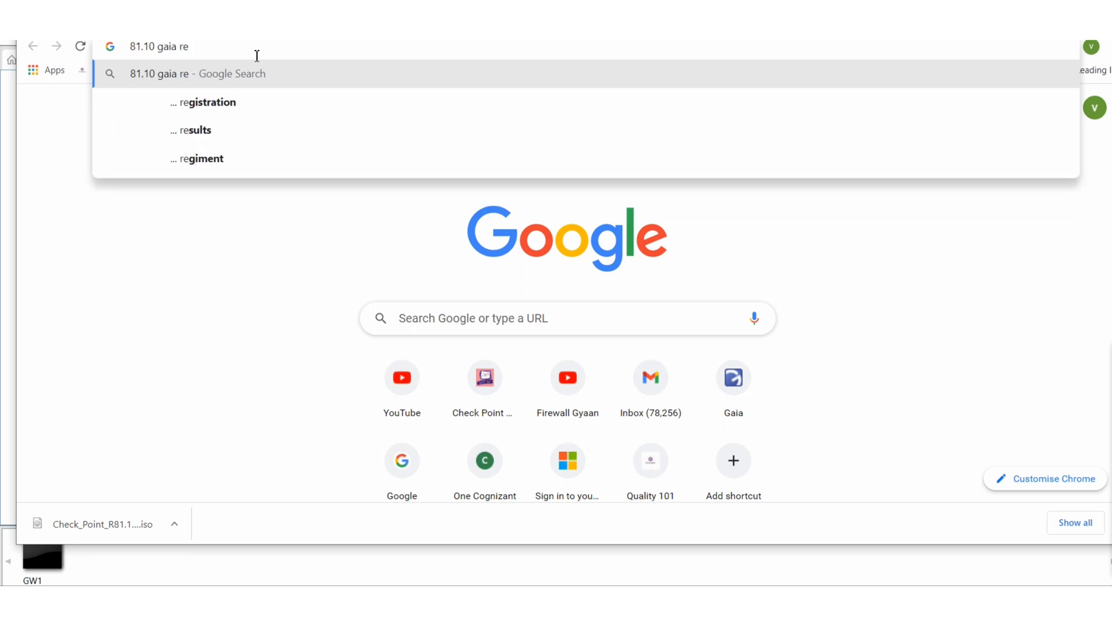
text(lease )
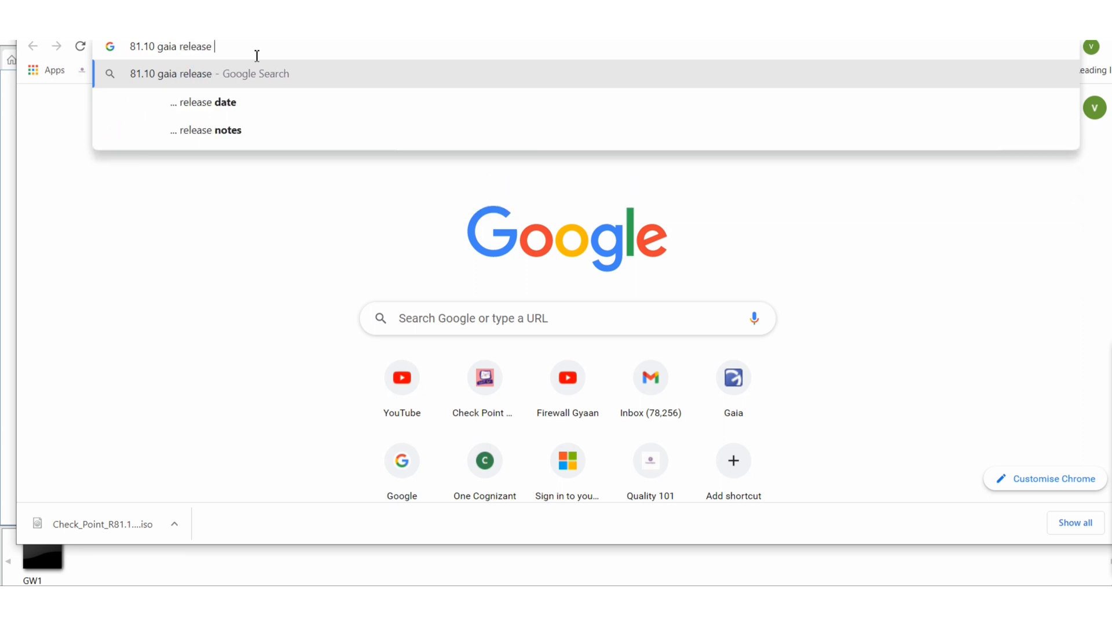
text(notes)
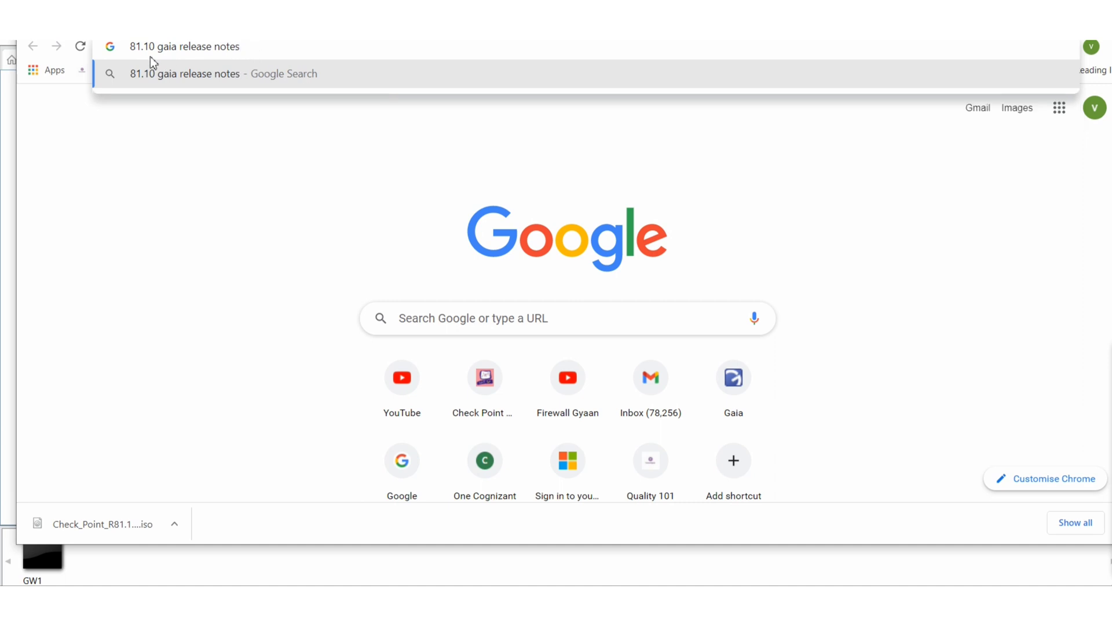
text(chec)
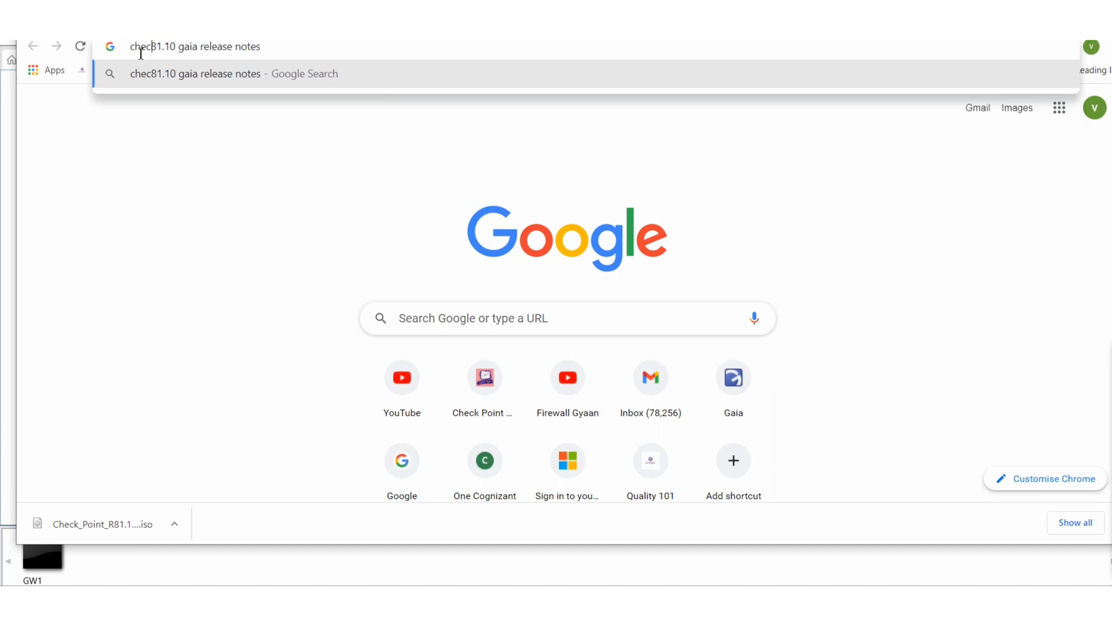
text(k poin)
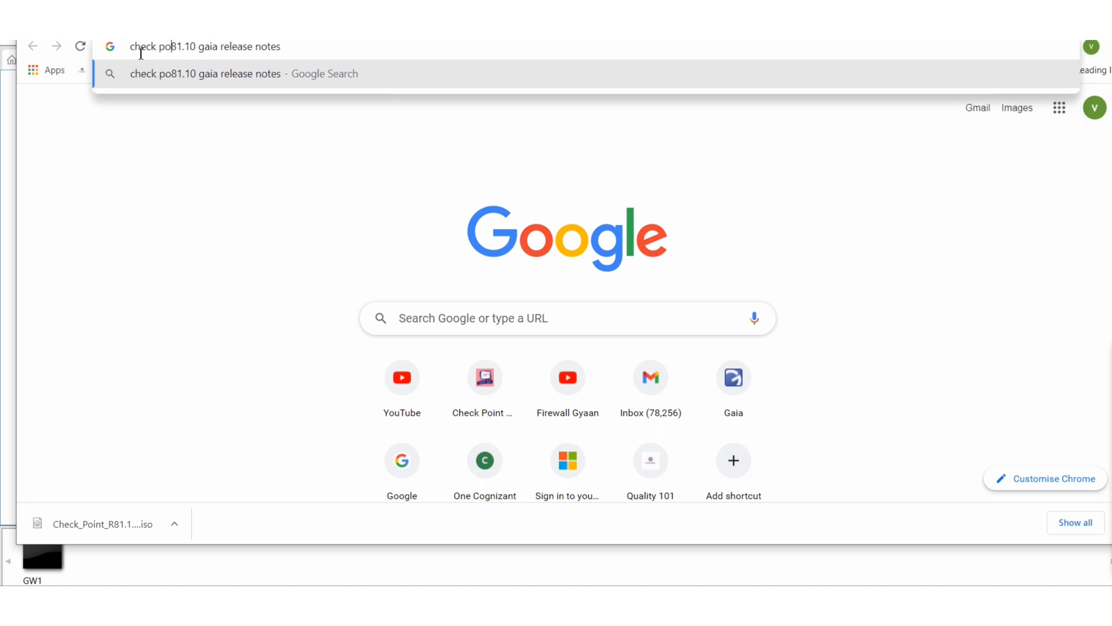
text(t)
Run the search, open the Check Point R81.10 result and expand the entire article
key(Return)
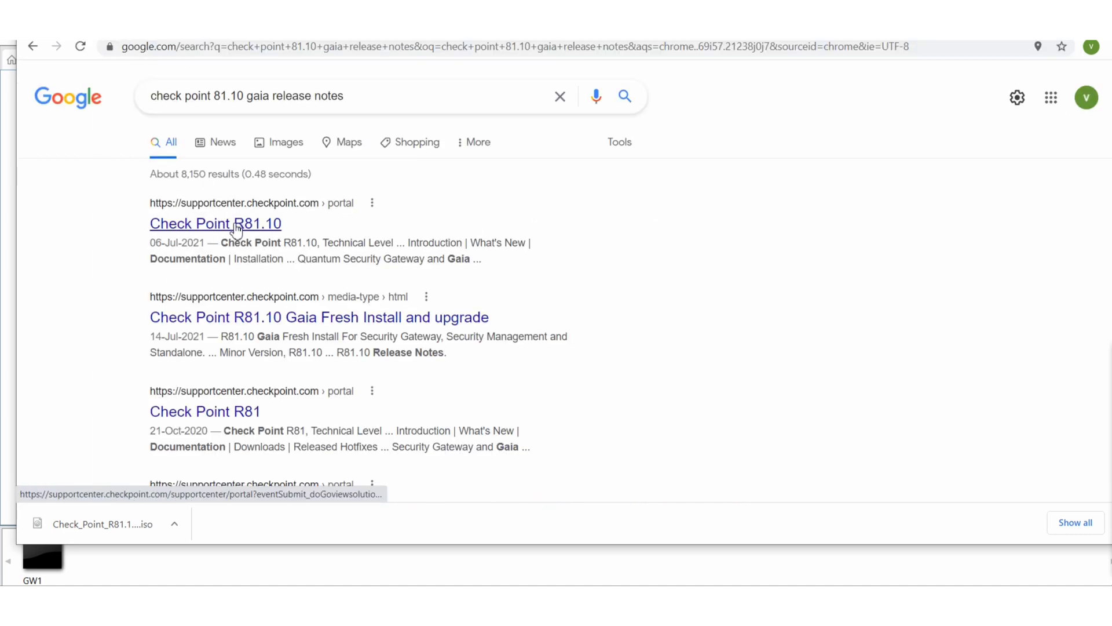
click(256, 225)
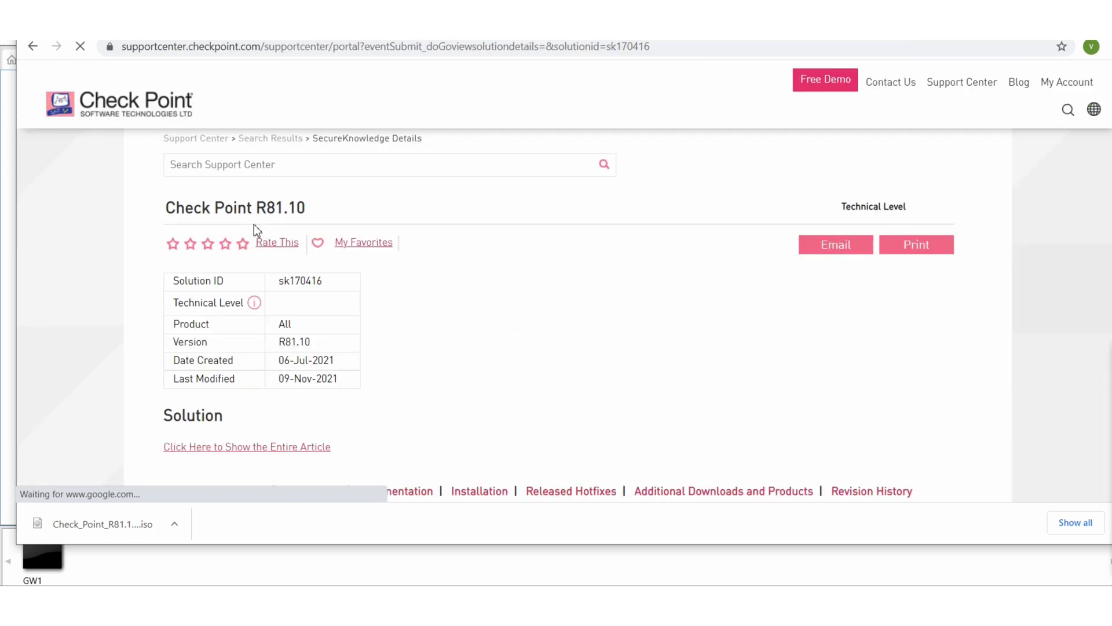
click(261, 447)
Scroll down to the Documentation section and open the R81.10 Release Notes
scroll(557, 278, down, 15)
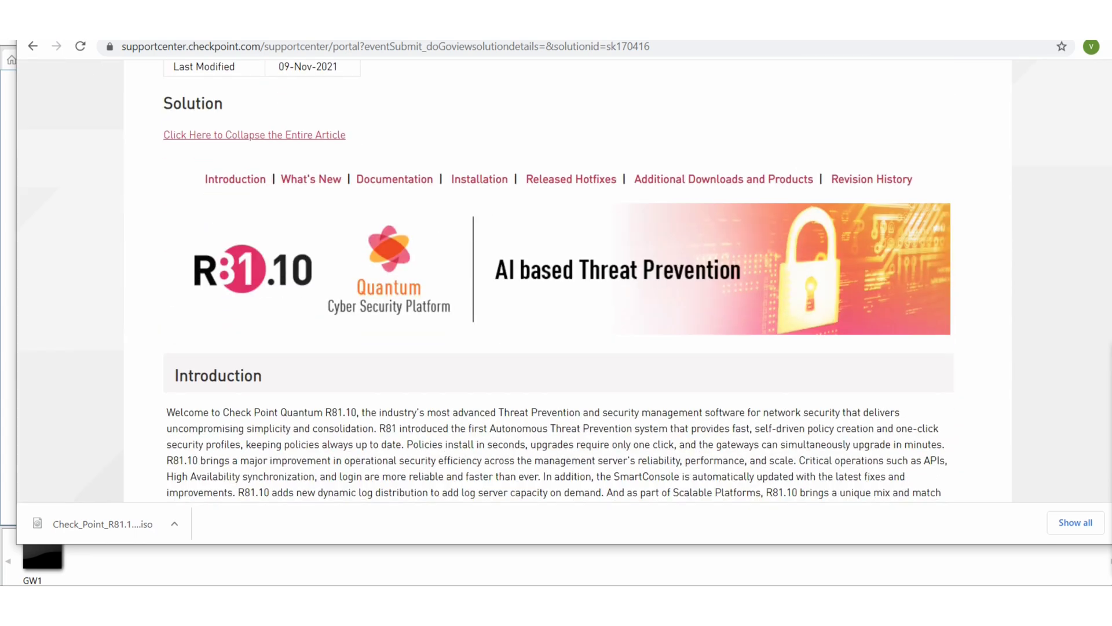
scroll(556, 278, down, 6)
scroll(556, 278, down, 3)
scroll(556, 278, down, 20)
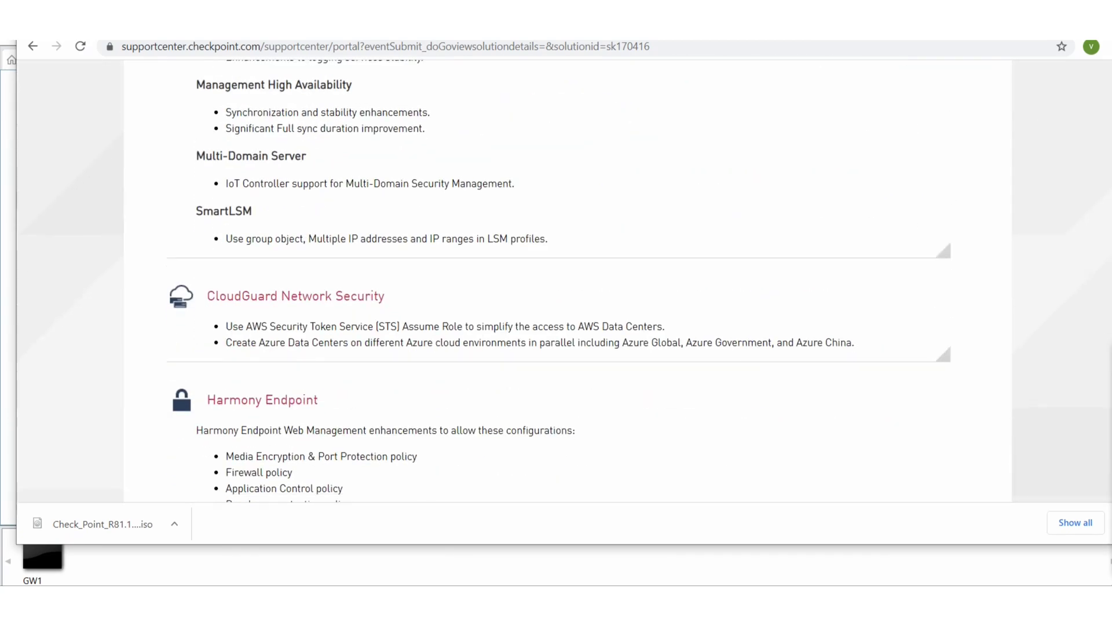
scroll(557, 278, down, 6)
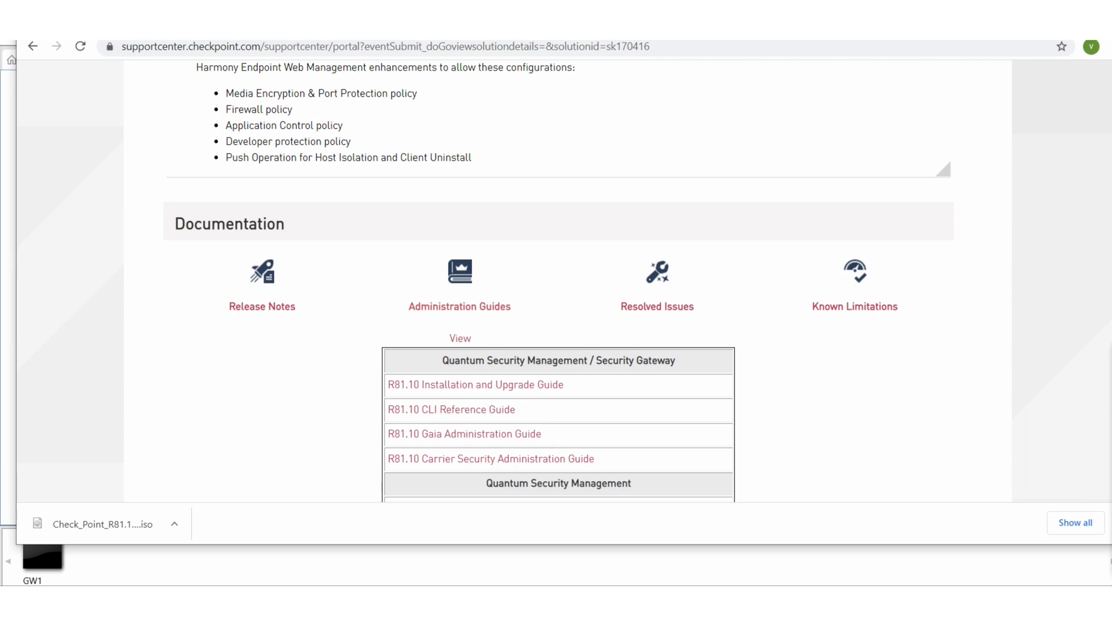
scroll(556, 278, down, 3)
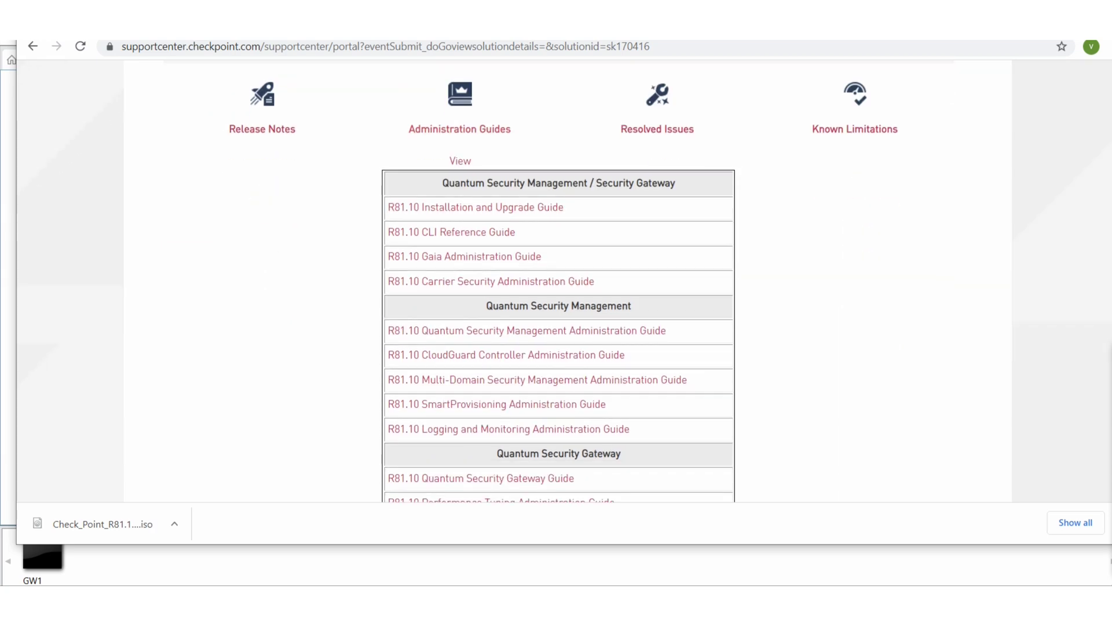
scroll(556, 279, down, 6)
scroll(556, 278, down, 5)
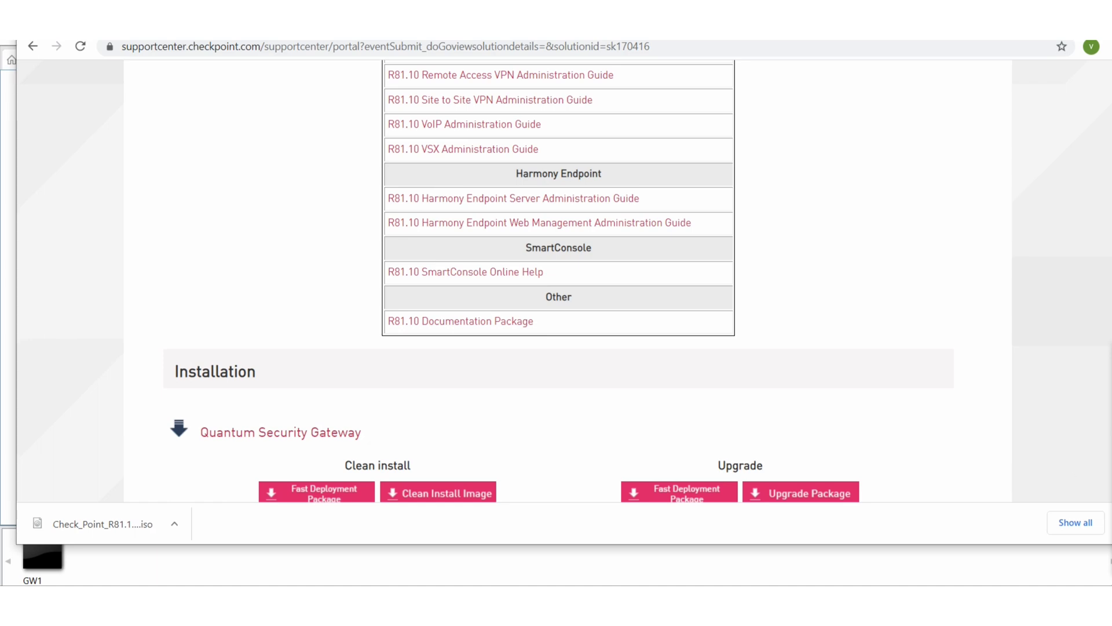
scroll(673, 407, down, 5)
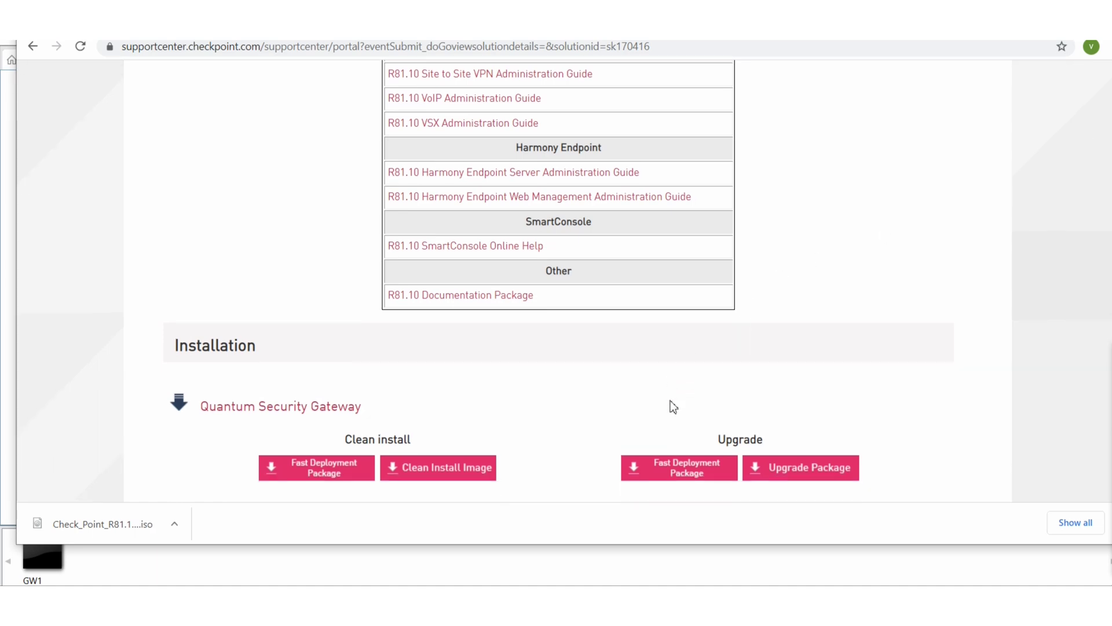
scroll(673, 407, down, 2)
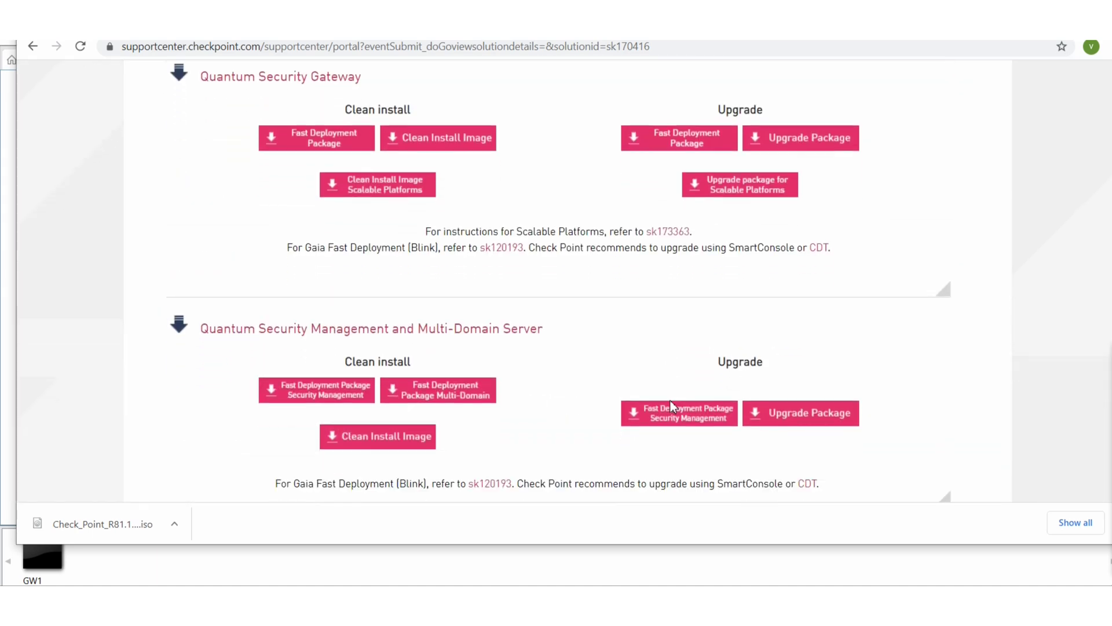
scroll(673, 401, up, 1)
scroll(672, 402, up, 2)
scroll(669, 401, down, 15)
scroll(669, 401, up, 10)
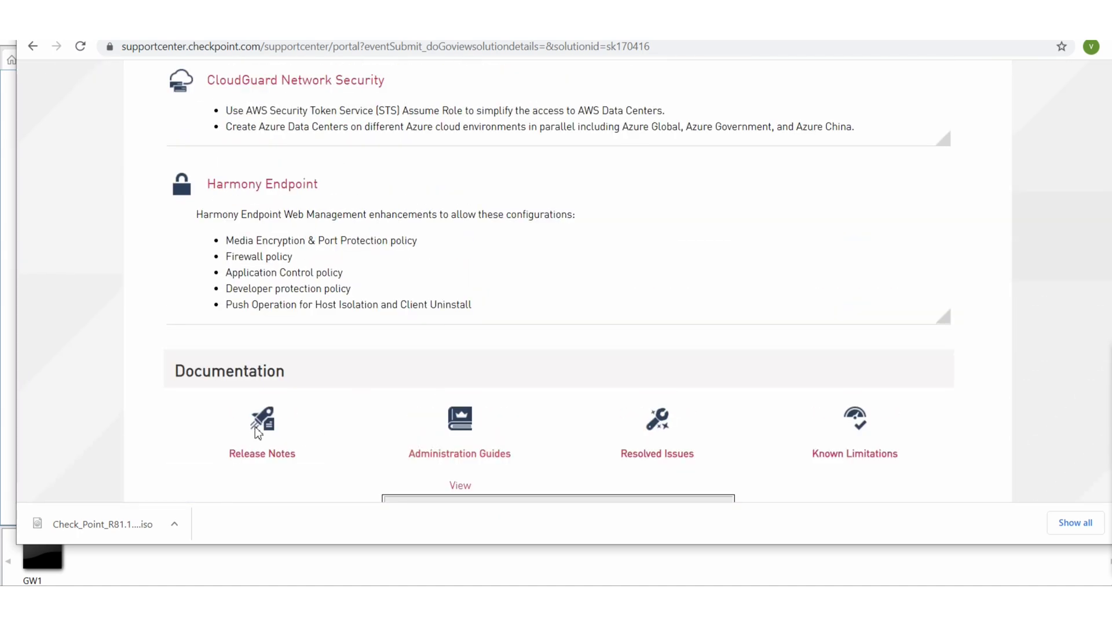
click(271, 453)
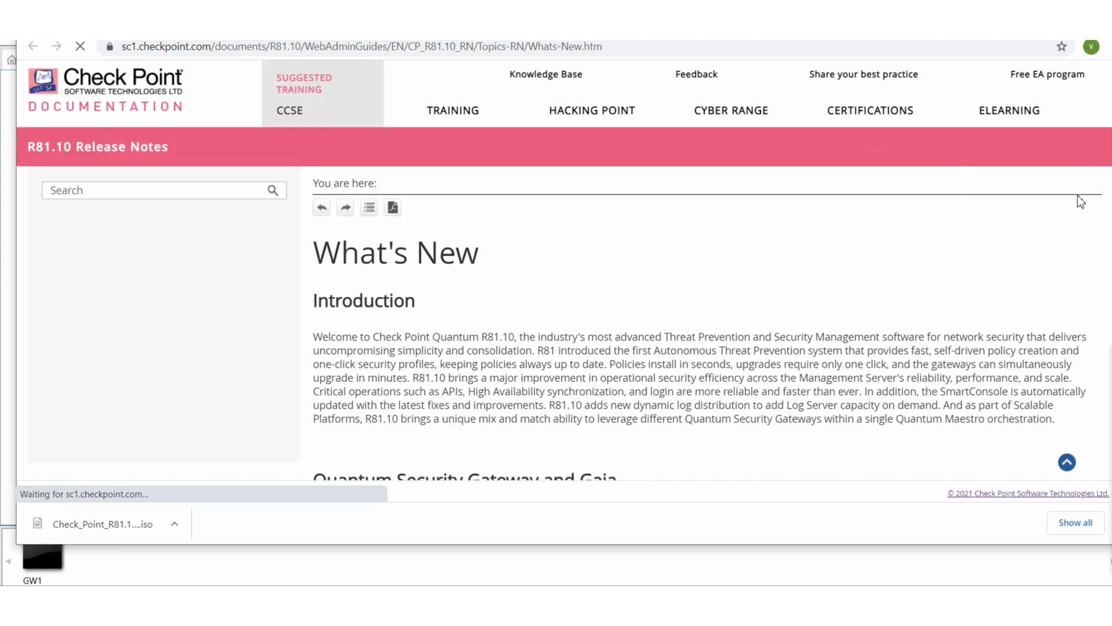
Go through Supported Environments to the Open Server Hardware Requirements page
scroll(708, 324, down, 4)
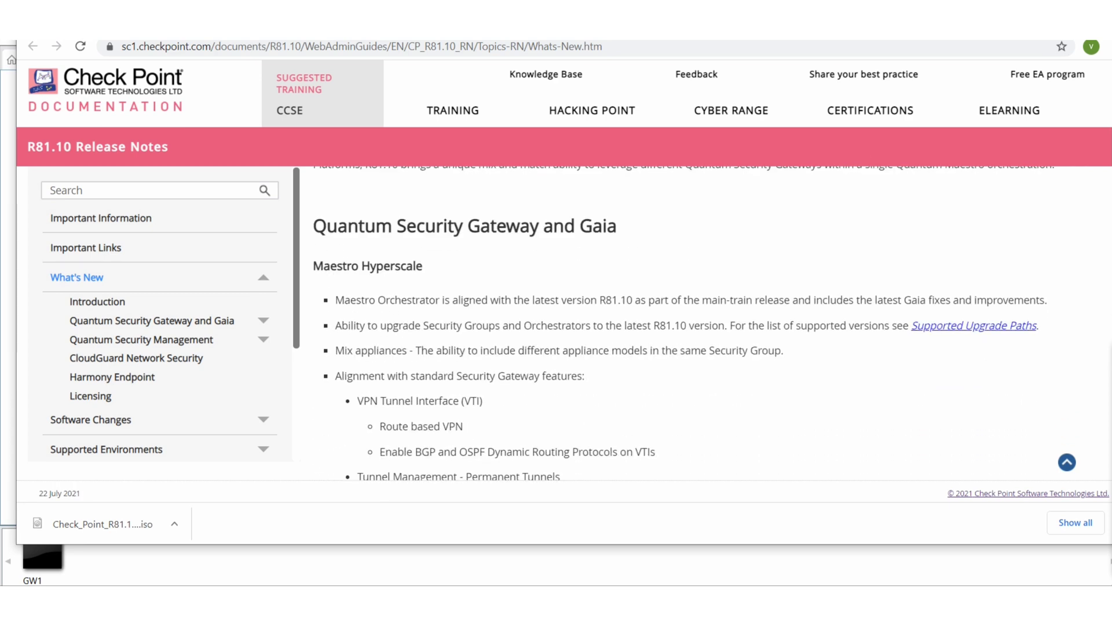
scroll(587, 251, down, 1)
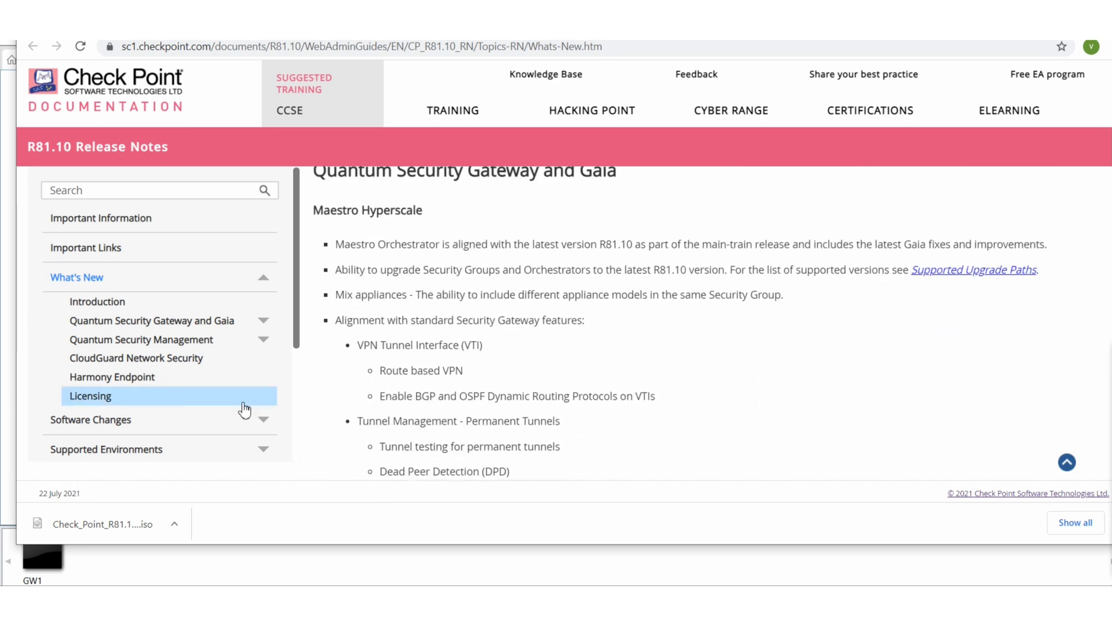
click(247, 449)
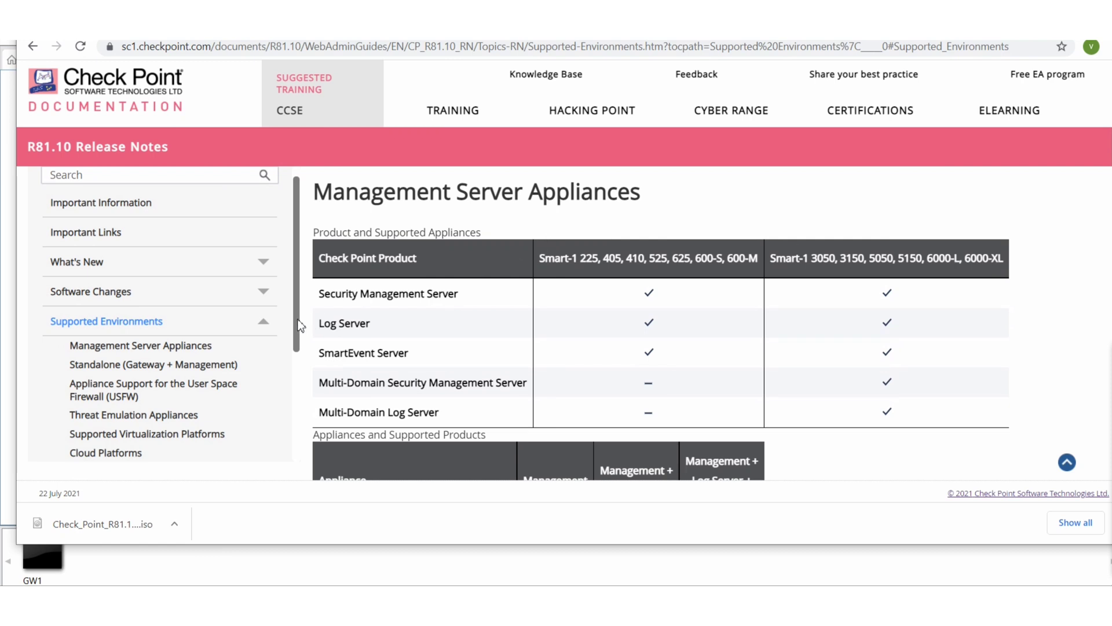
drag(296, 312, 303, 341)
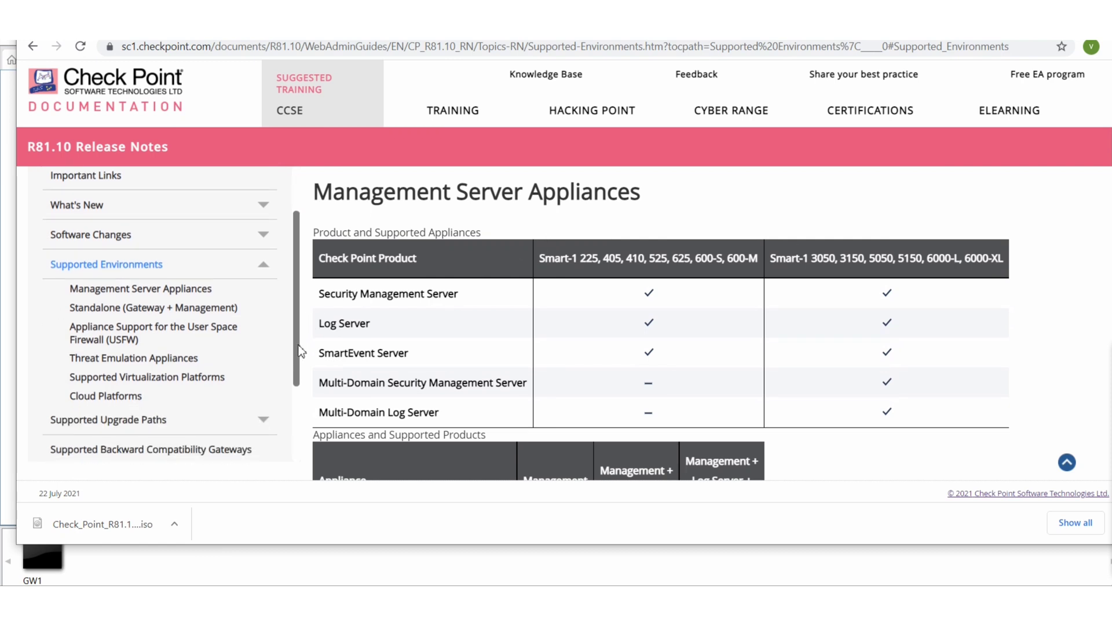
scroll(296, 356, down, 3)
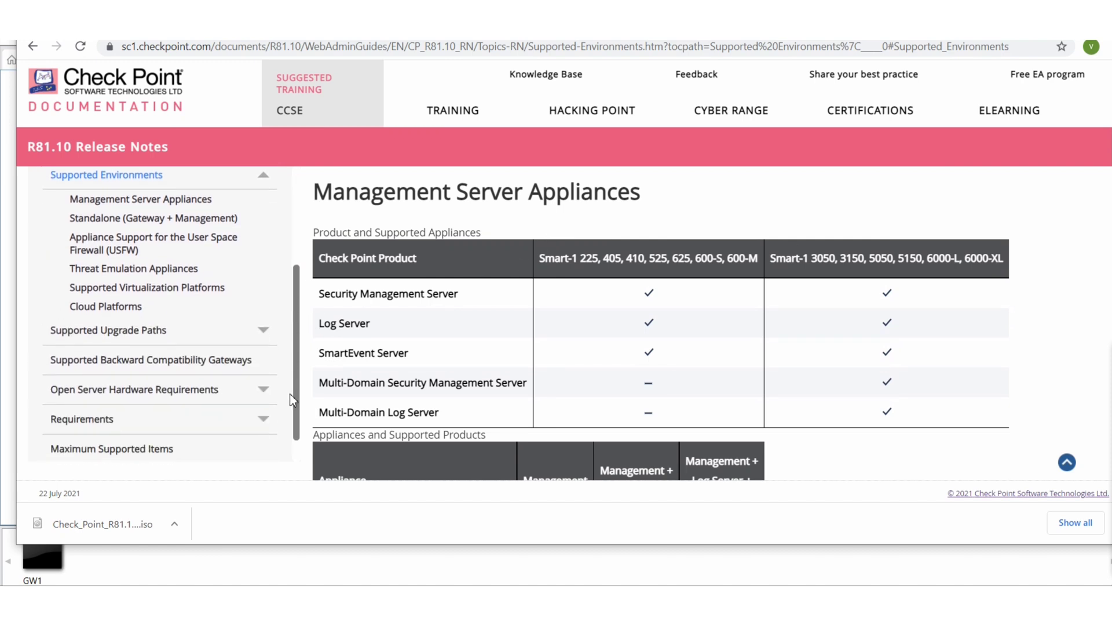
click(260, 393)
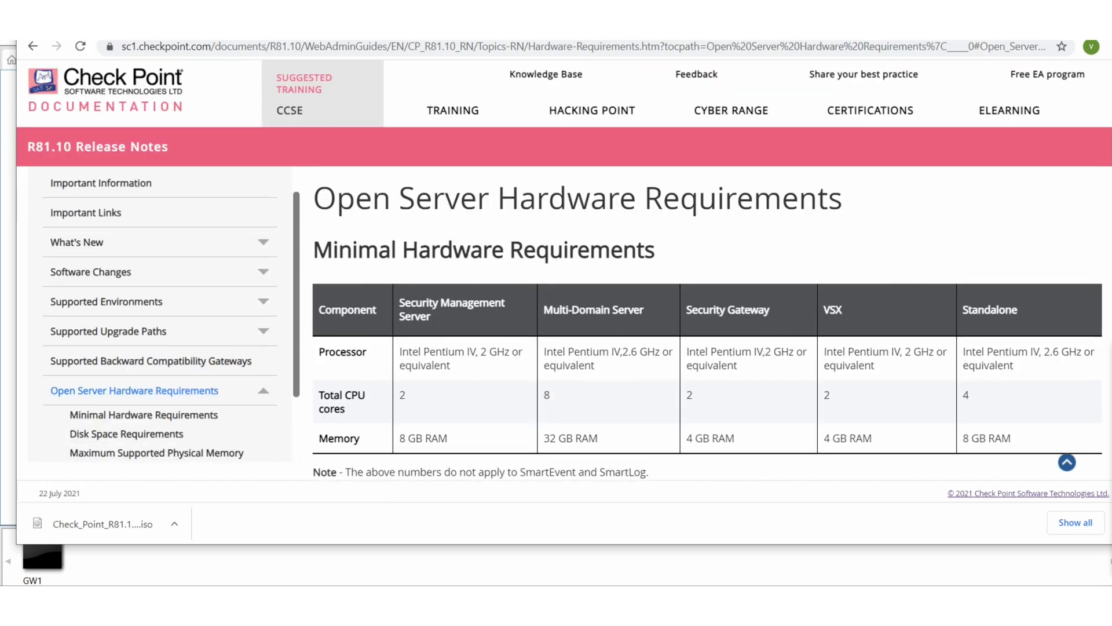
Highlight the 8 GB RAM for Security Management Server and 4 GB RAM for Security Gateway
scroll(707, 324, down, 1)
scroll(707, 327, down, 1)
scroll(707, 326, down, 1)
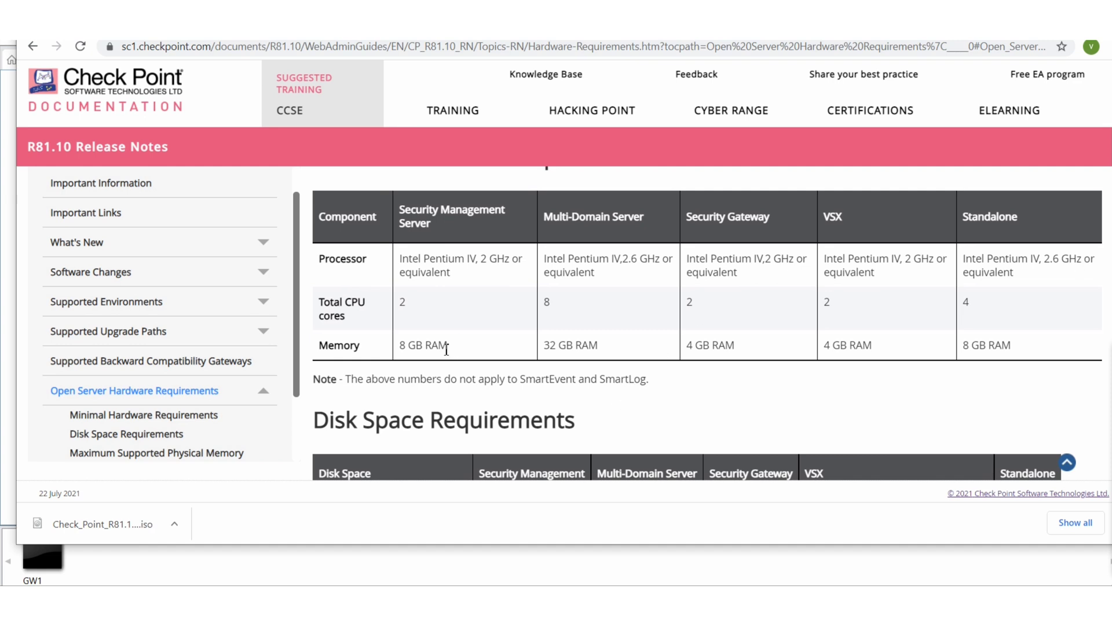
drag(448, 346, 400, 354)
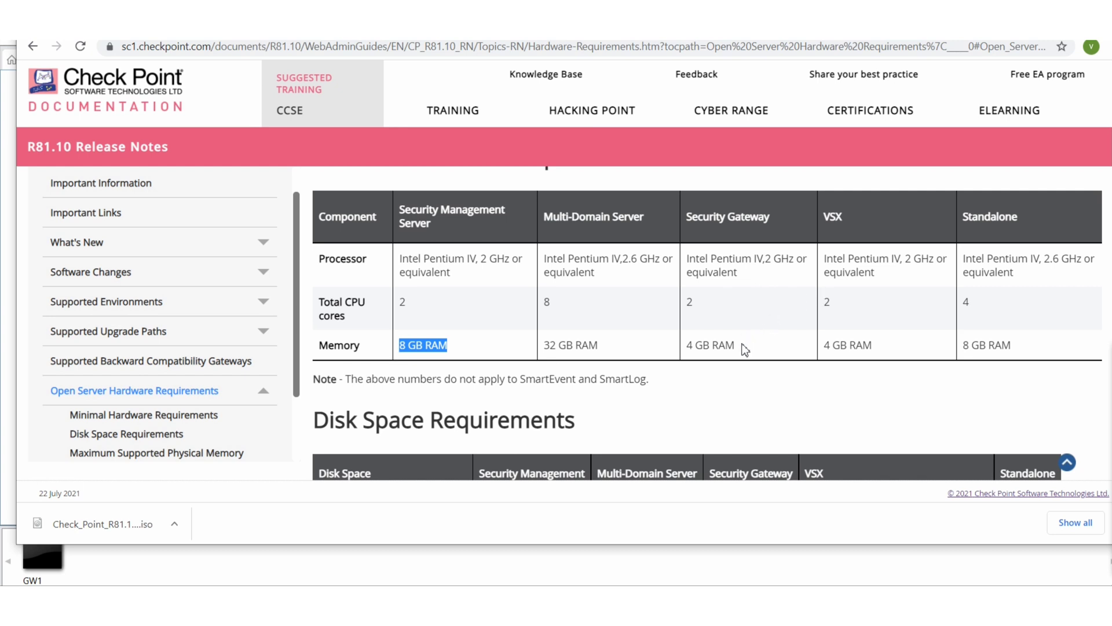
drag(740, 349, 688, 346)
click(528, 605)
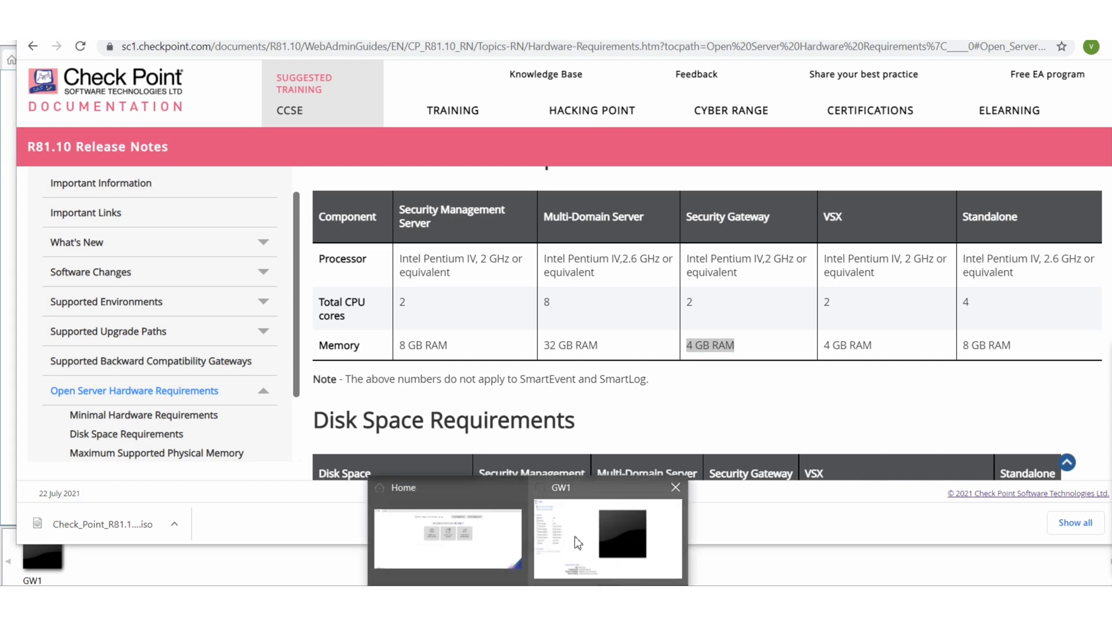
Set the maximum disk size to 40 GB in the wizard
click(499, 544)
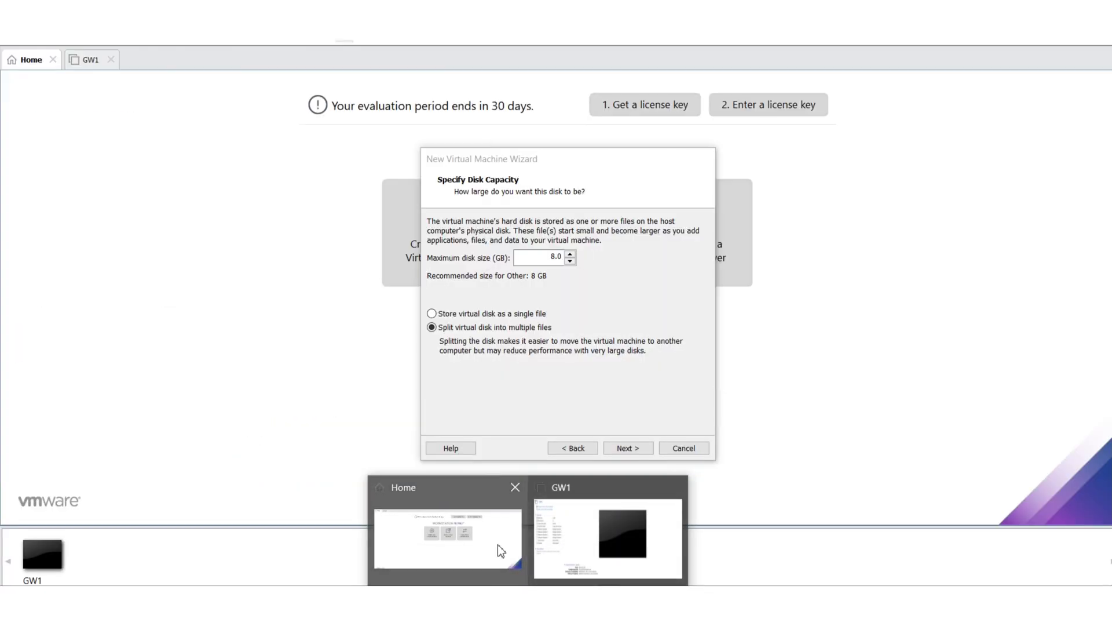
click(563, 262)
key(BackSpace)
key(BackSpace)
key(BackSpace)
text(40)
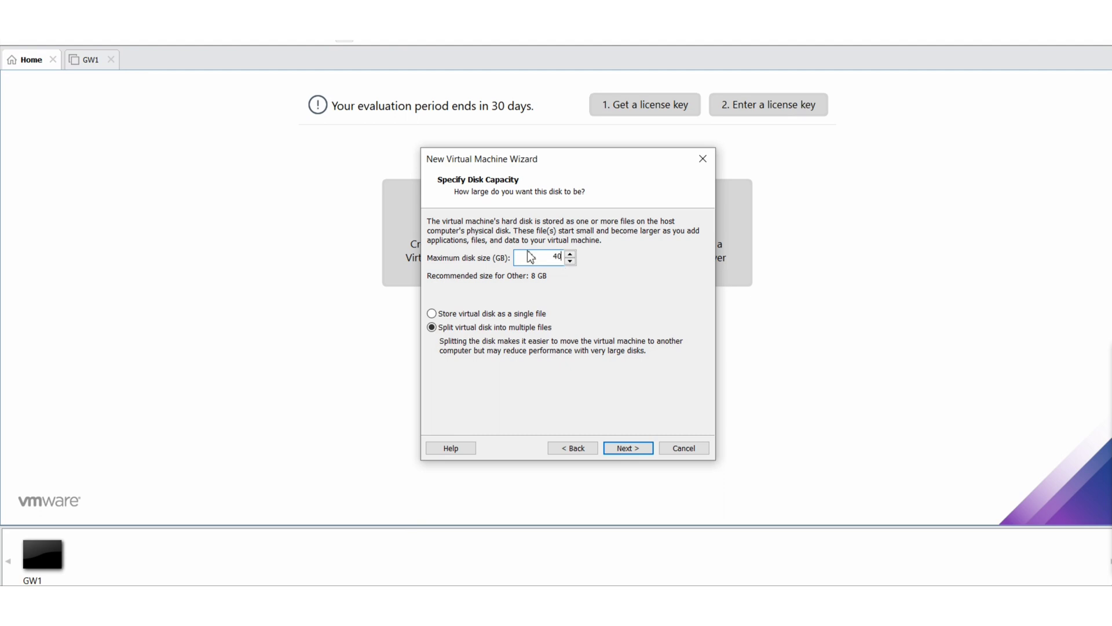
click(624, 449)
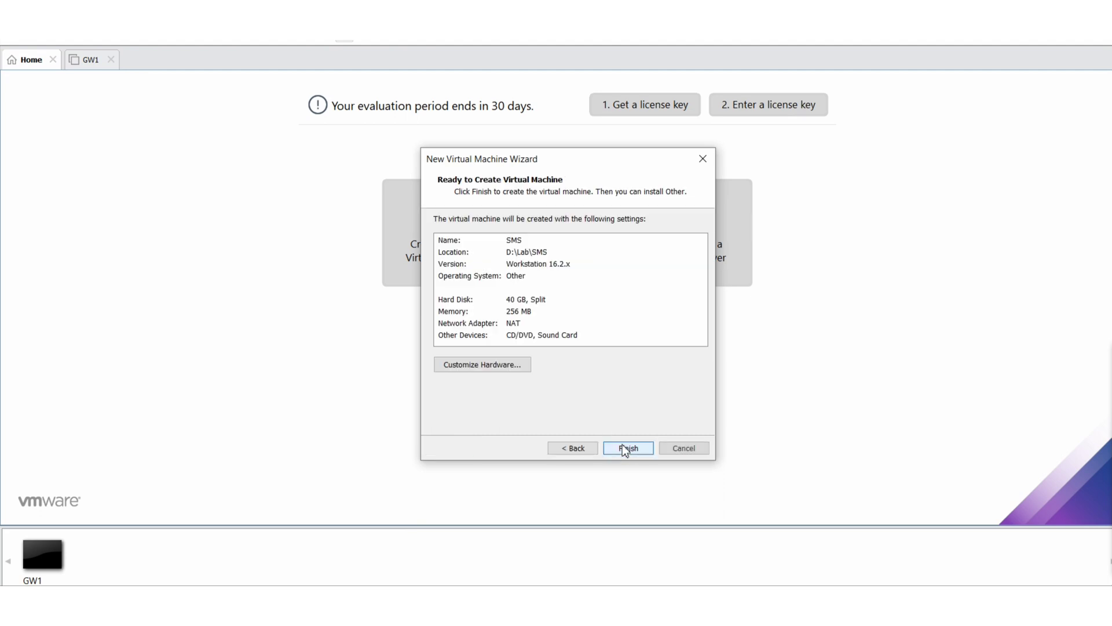
Customize hardware: memory about 7.5 GB, 2 processors with 2 cores each
click(502, 371)
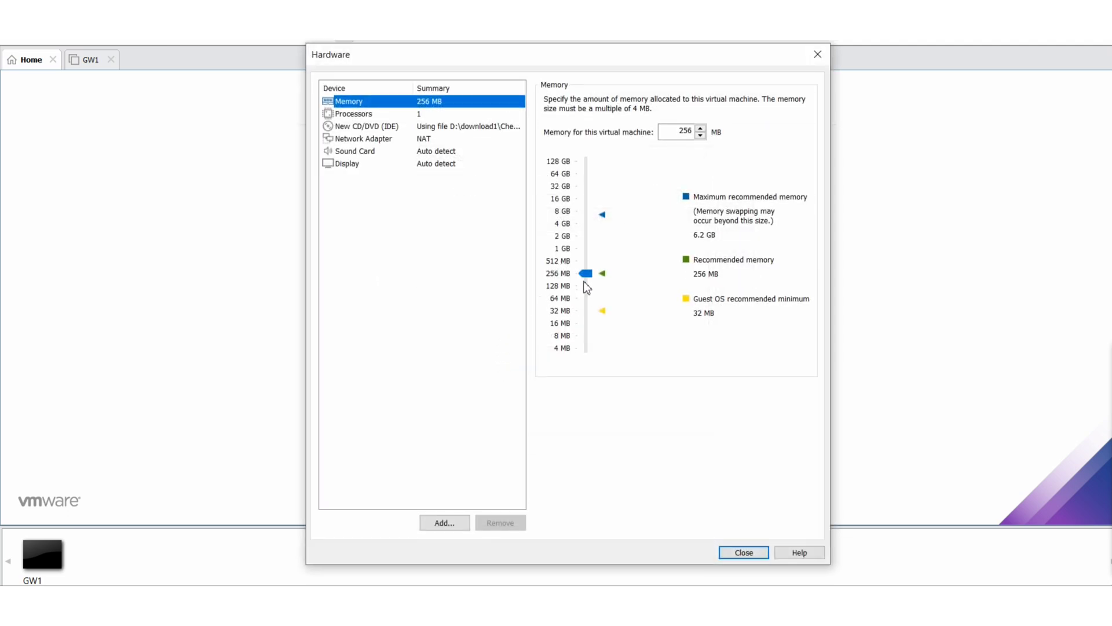
drag(586, 274, 597, 212)
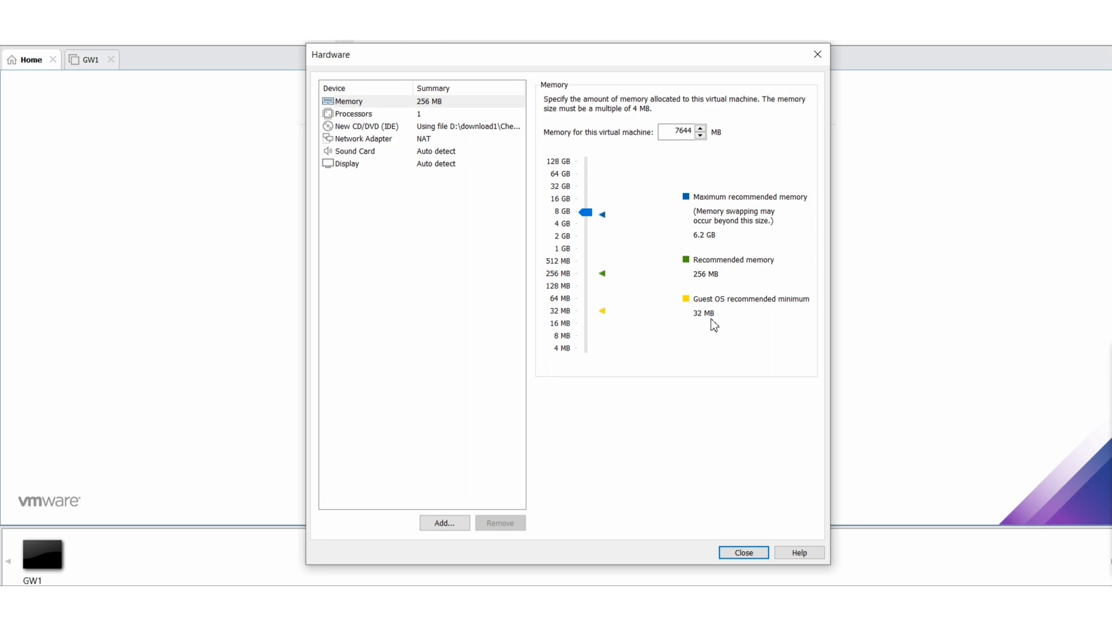
click(378, 114)
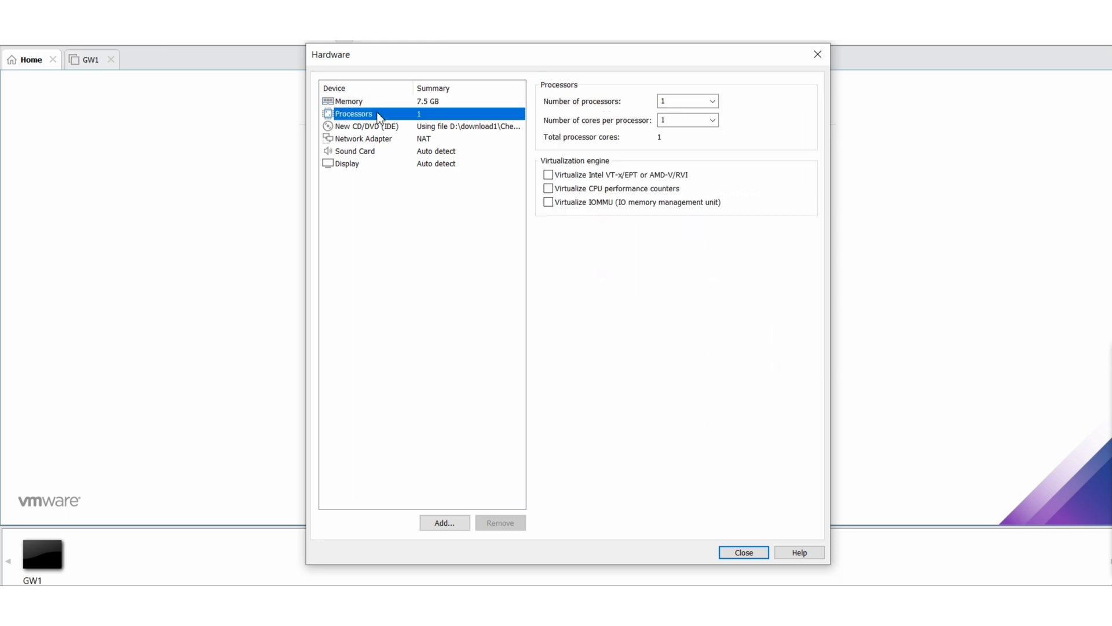
click(704, 102)
click(711, 105)
click(679, 123)
click(713, 119)
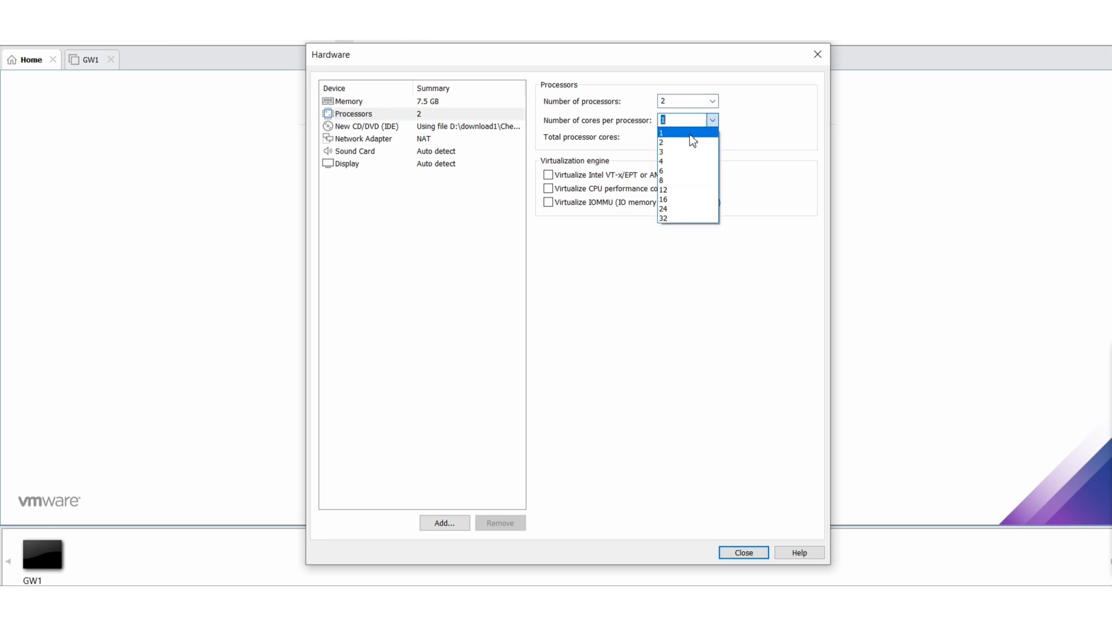
click(689, 135)
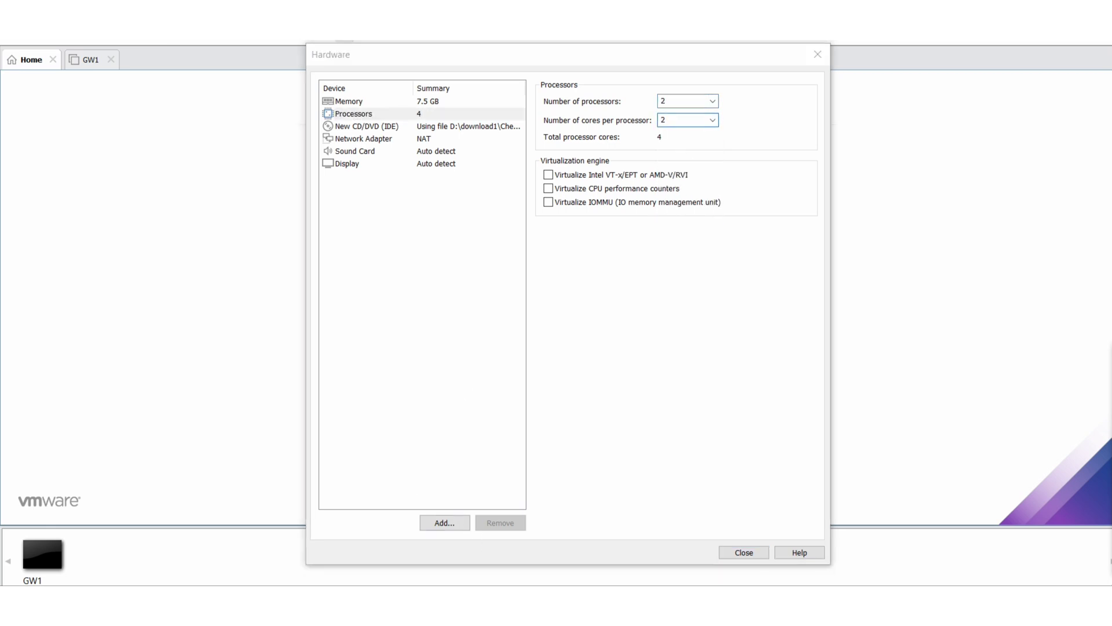
Clear the 4 GB RAM highlight on the requirements page and return to VMware
key(alt+Tab)
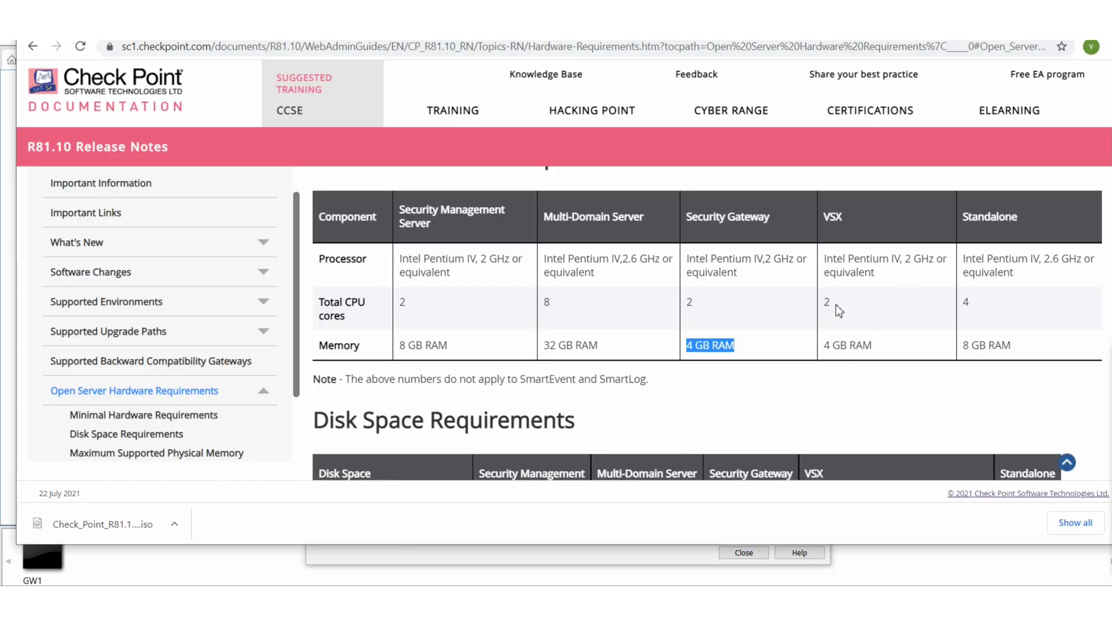
click(408, 307)
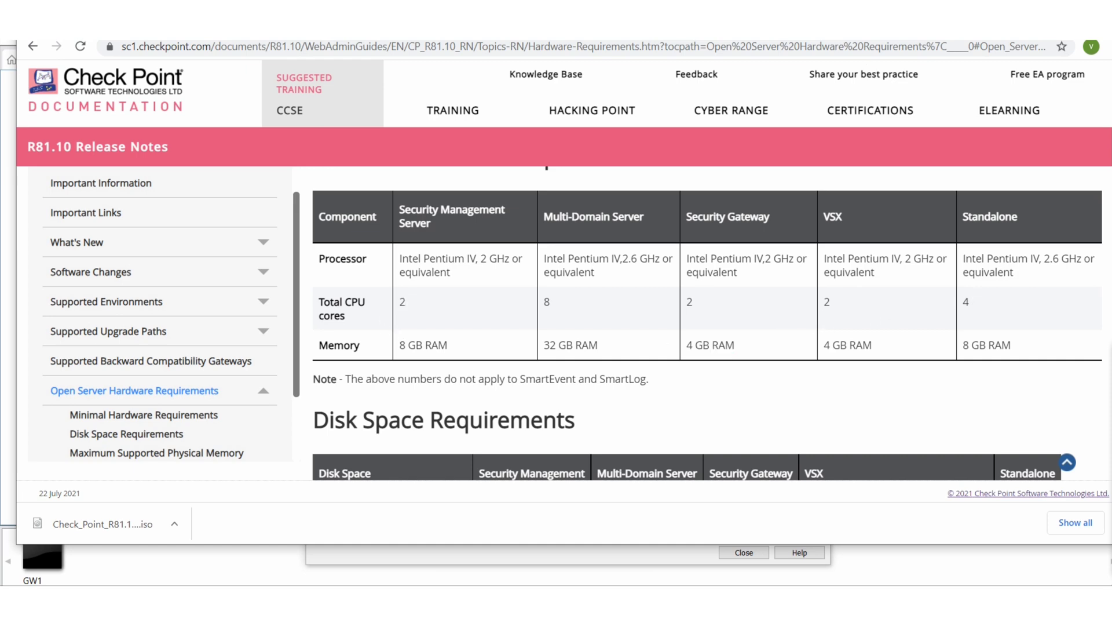
key(alt+Tab)
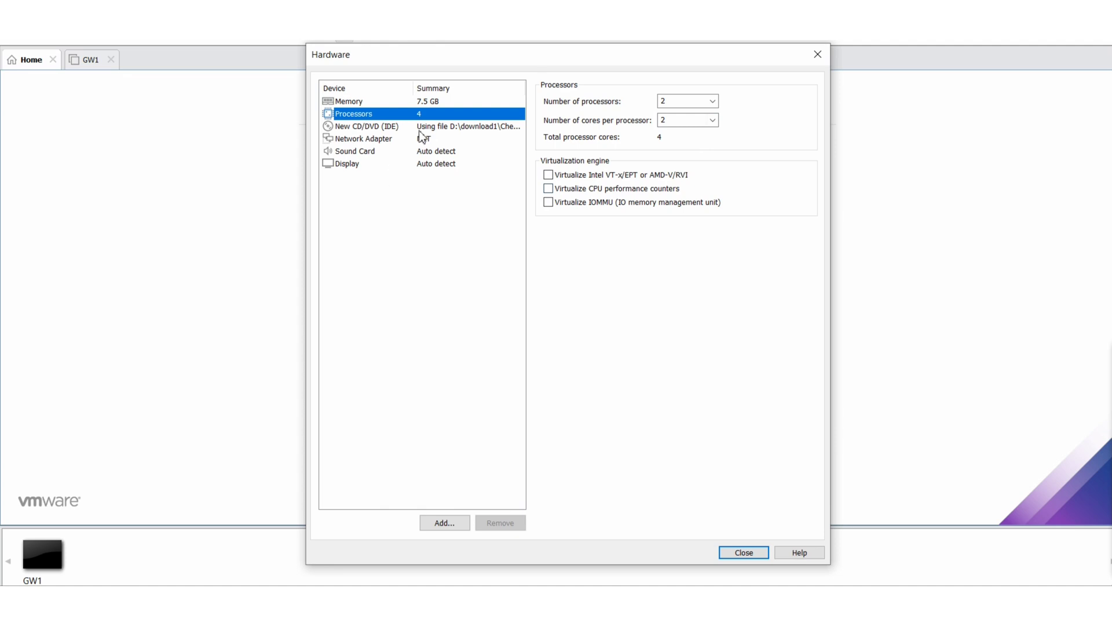
Make the first network adapter Bridged with replicated state and add a second network adapter
click(421, 139)
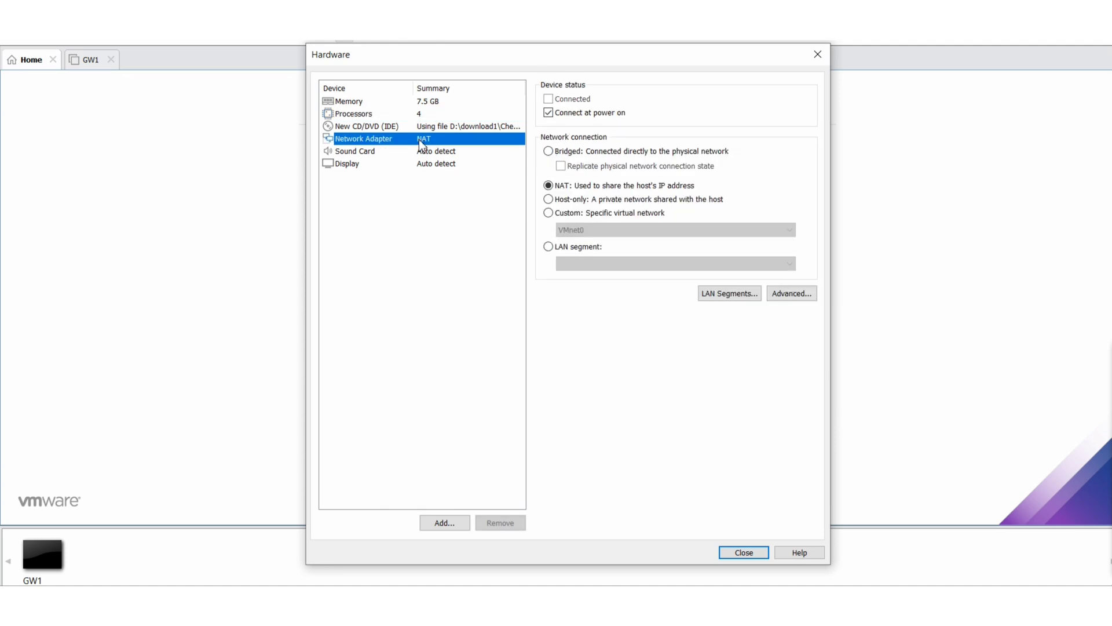
click(552, 152)
click(561, 166)
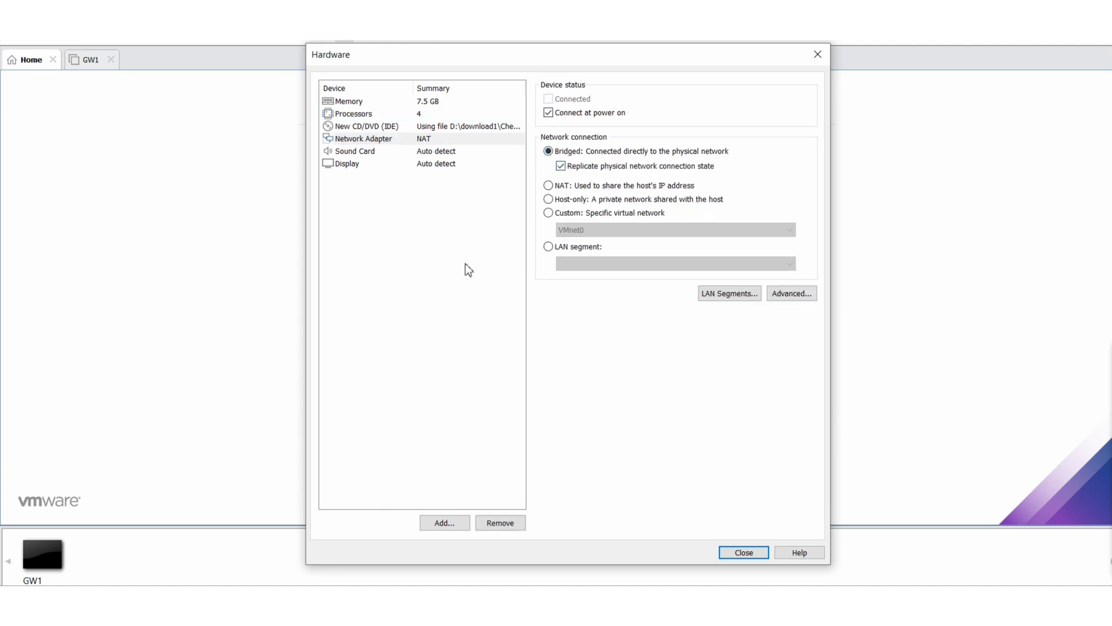
click(444, 523)
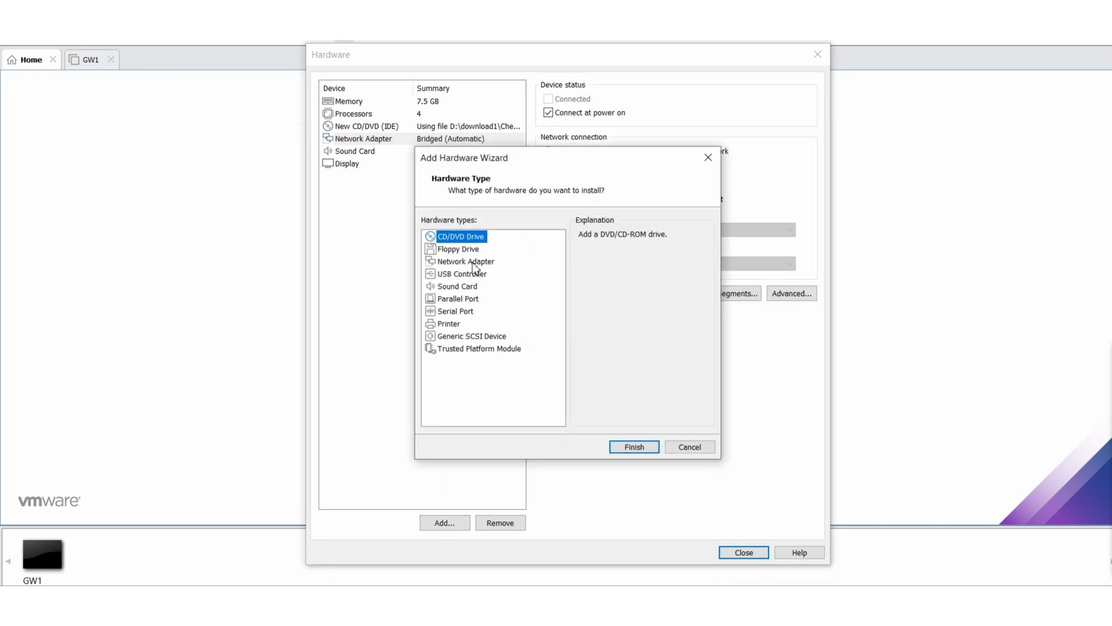
click(473, 265)
click(637, 447)
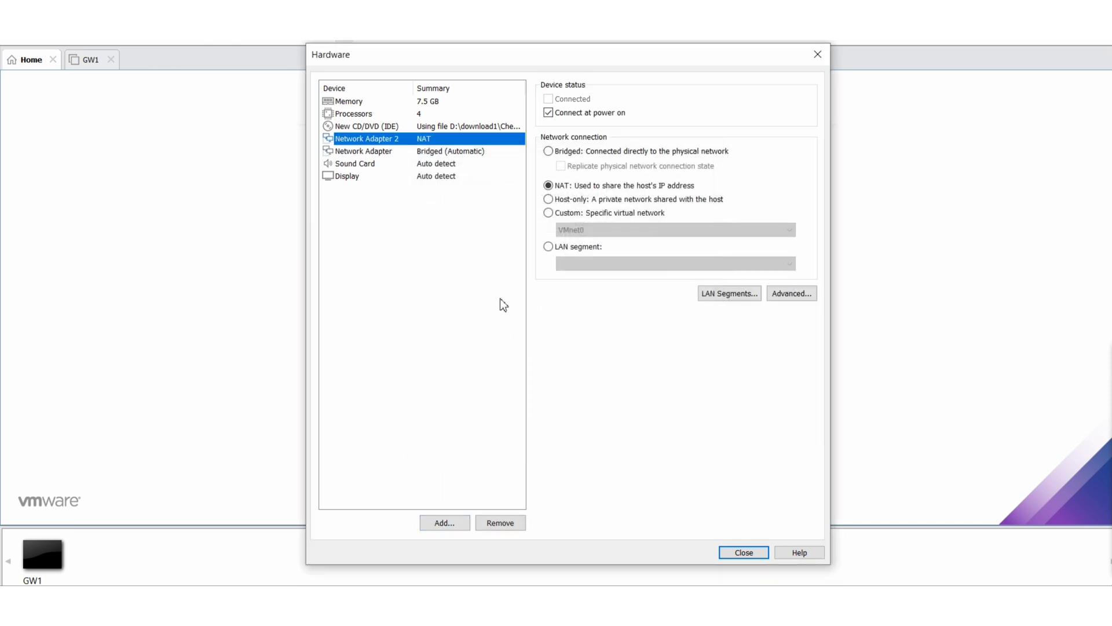
Review the CD/DVD and both adapters' settings, then create the SMS virtual machine
click(462, 127)
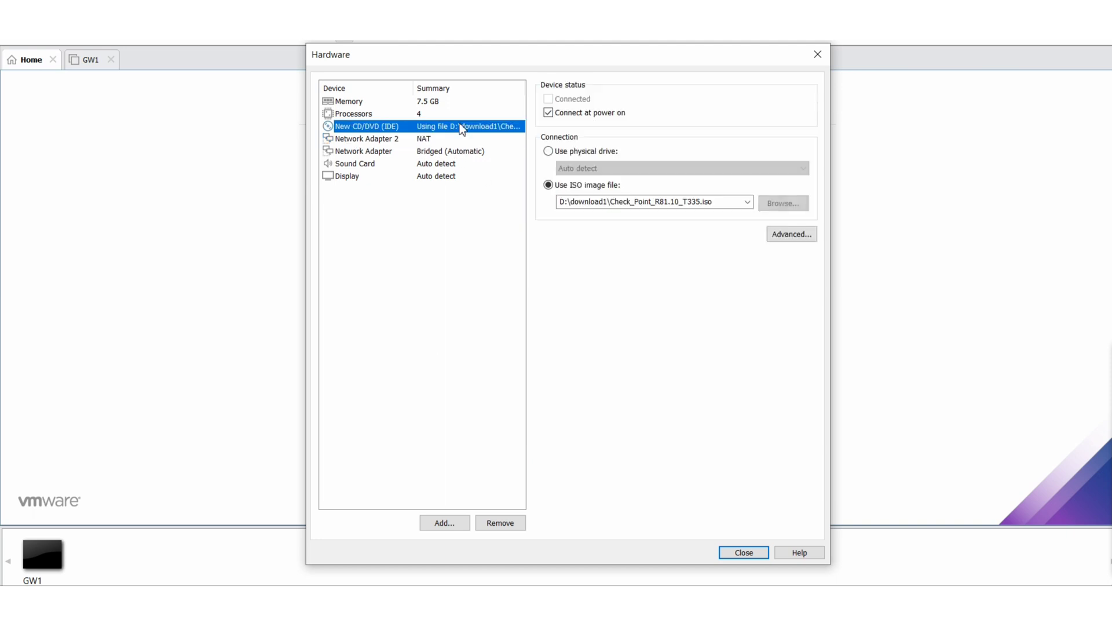
click(449, 139)
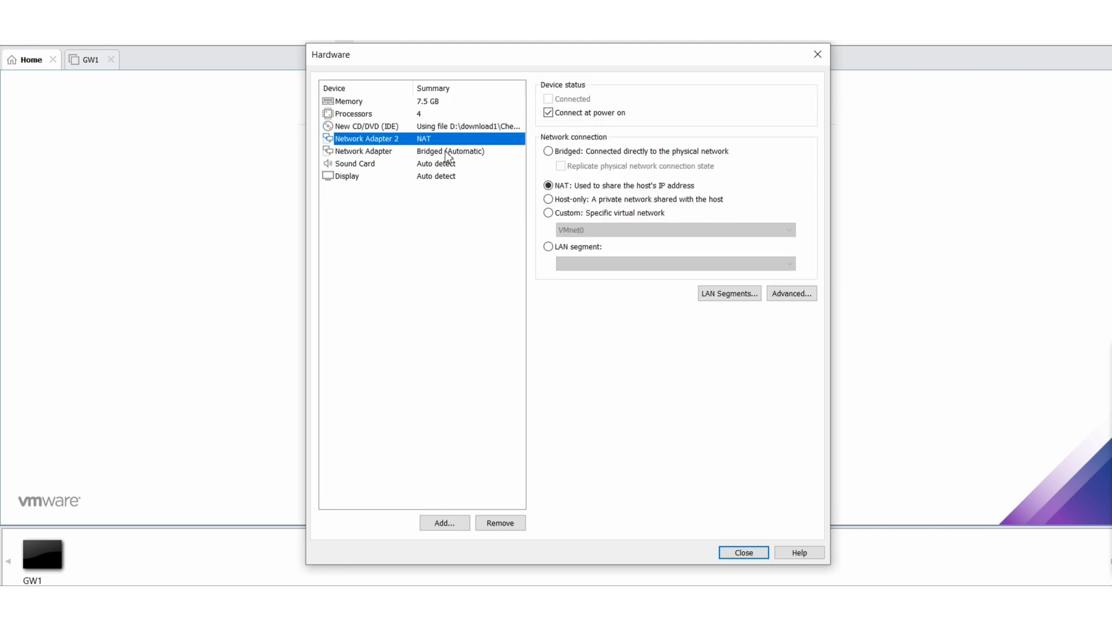
click(446, 151)
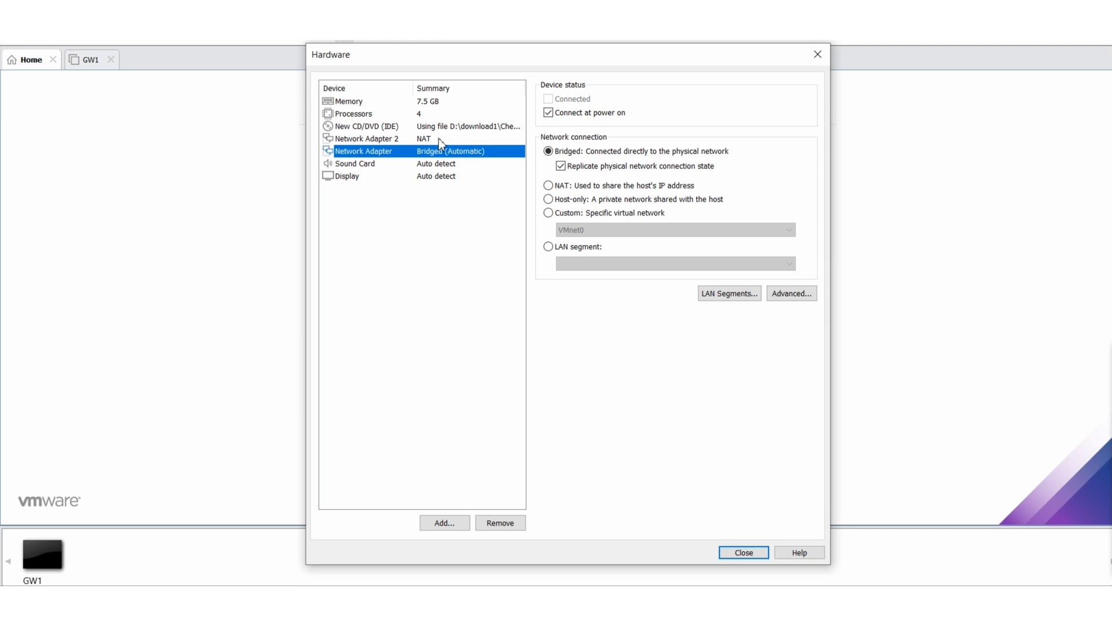
click(439, 139)
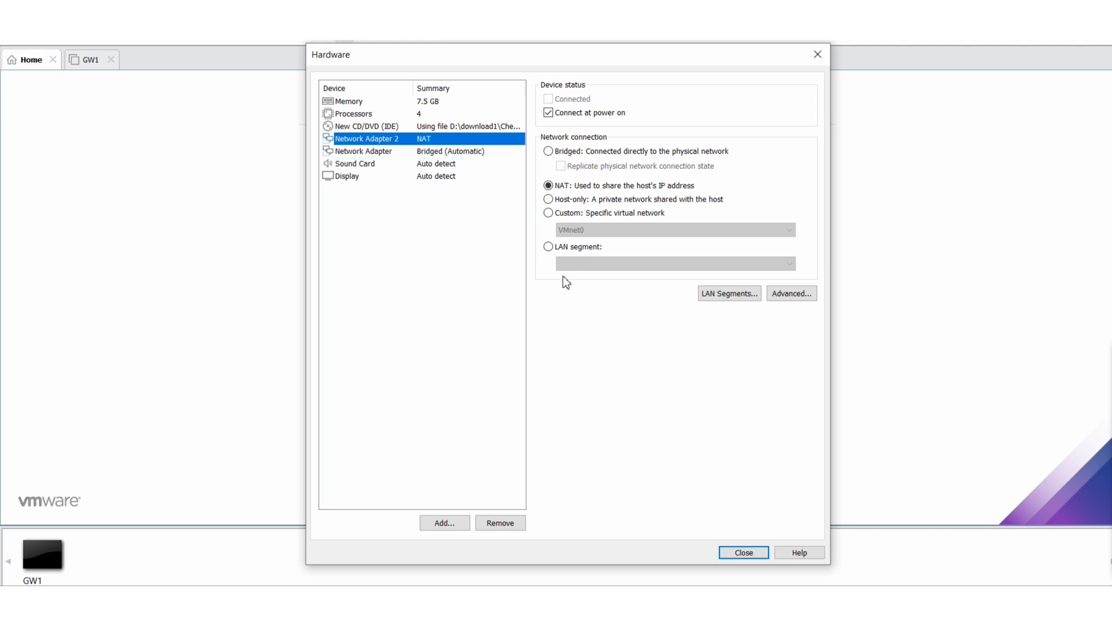
click(742, 552)
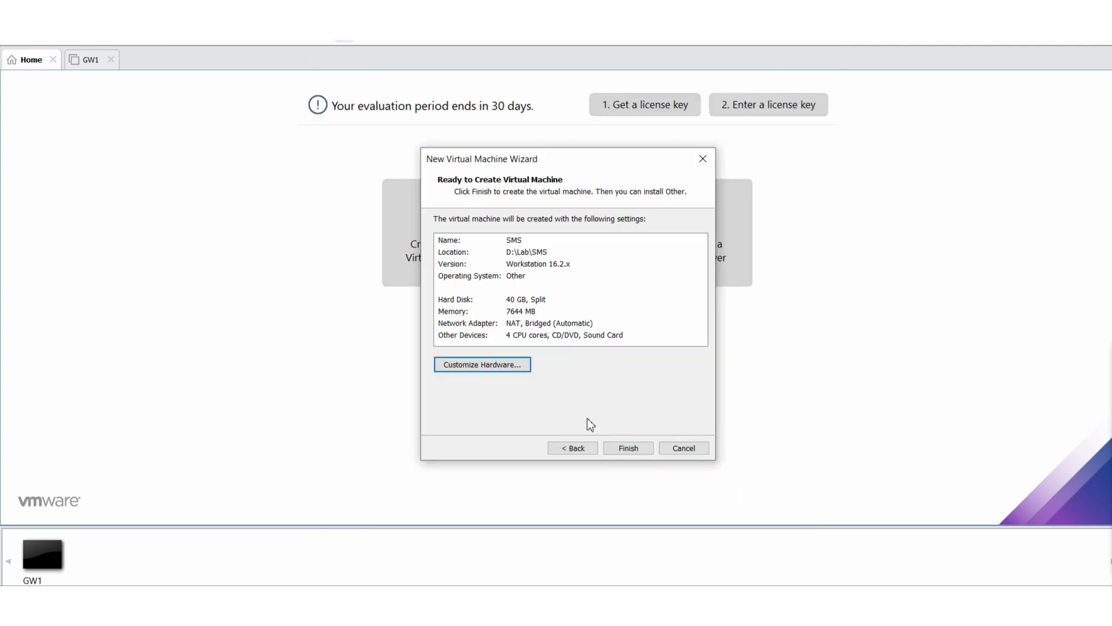
click(626, 446)
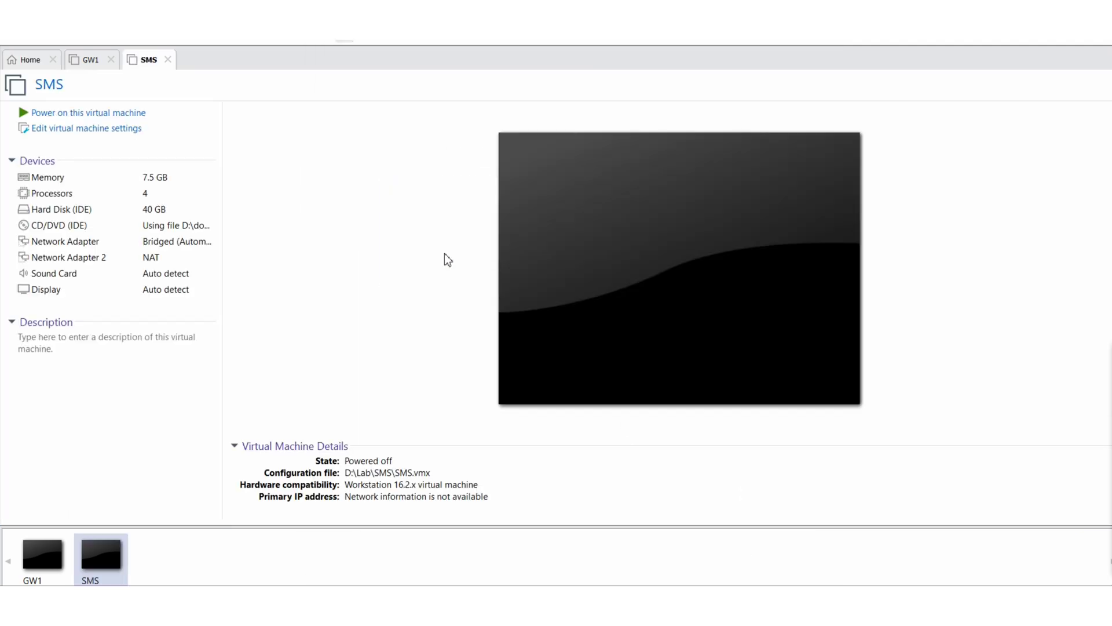
Power on the SMS VM and capture keyboard input at the Gaia R81.10 boot menu
click(96, 113)
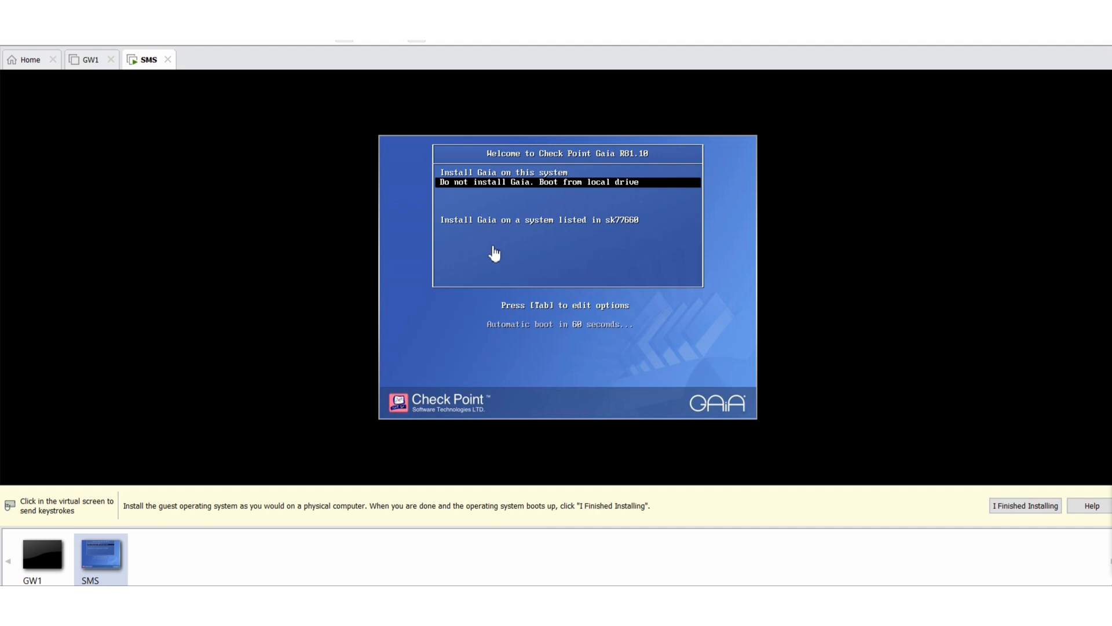
click(494, 253)
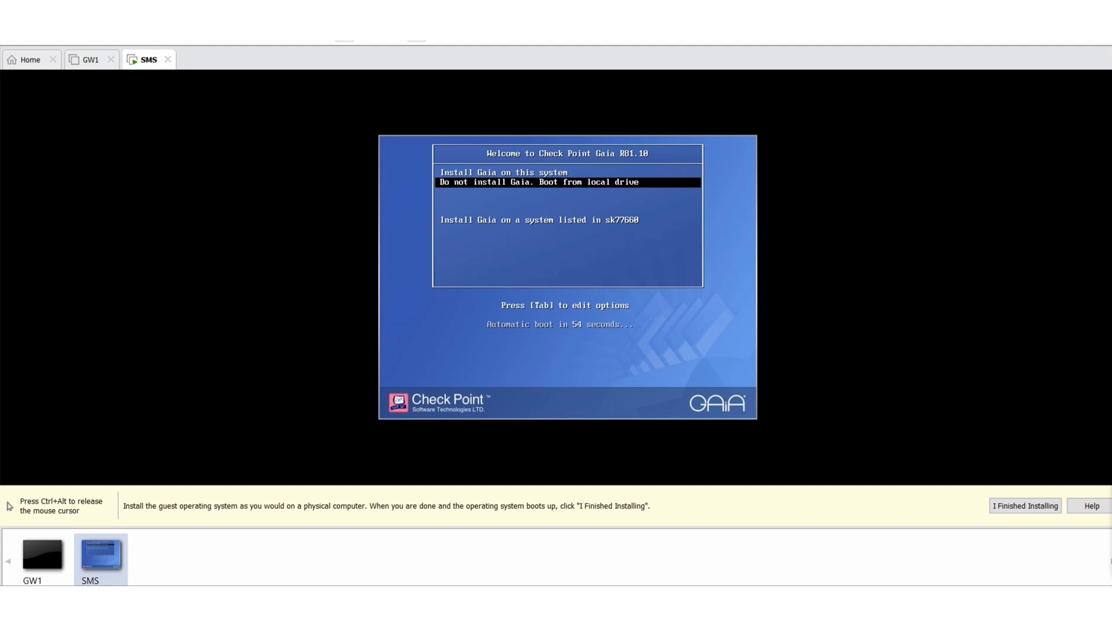
key(ctrl+alt)
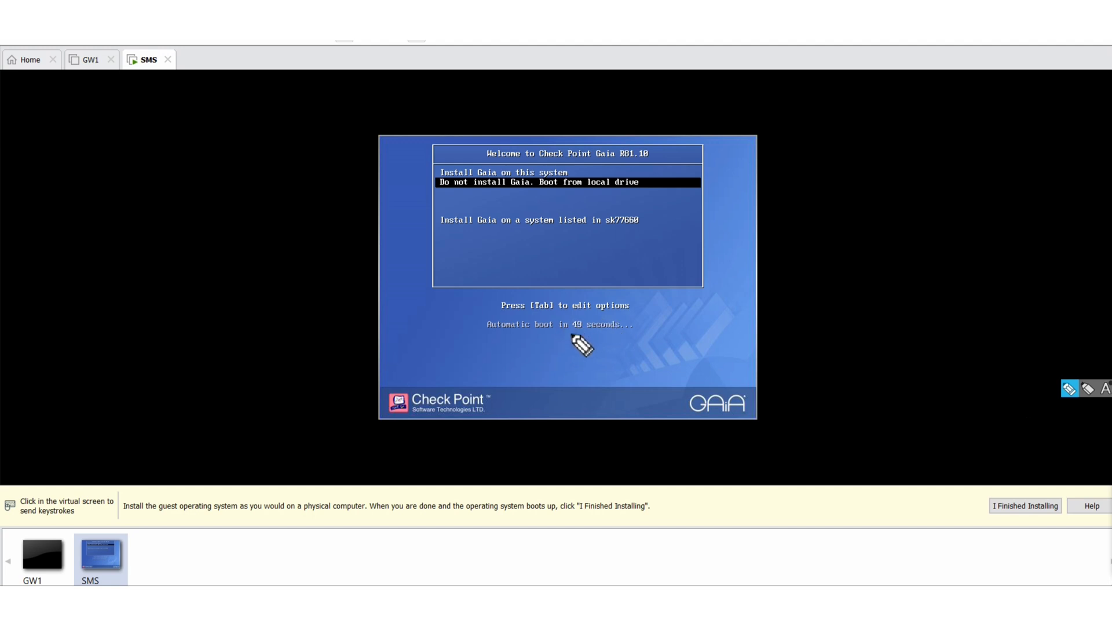
drag(570, 334, 589, 334)
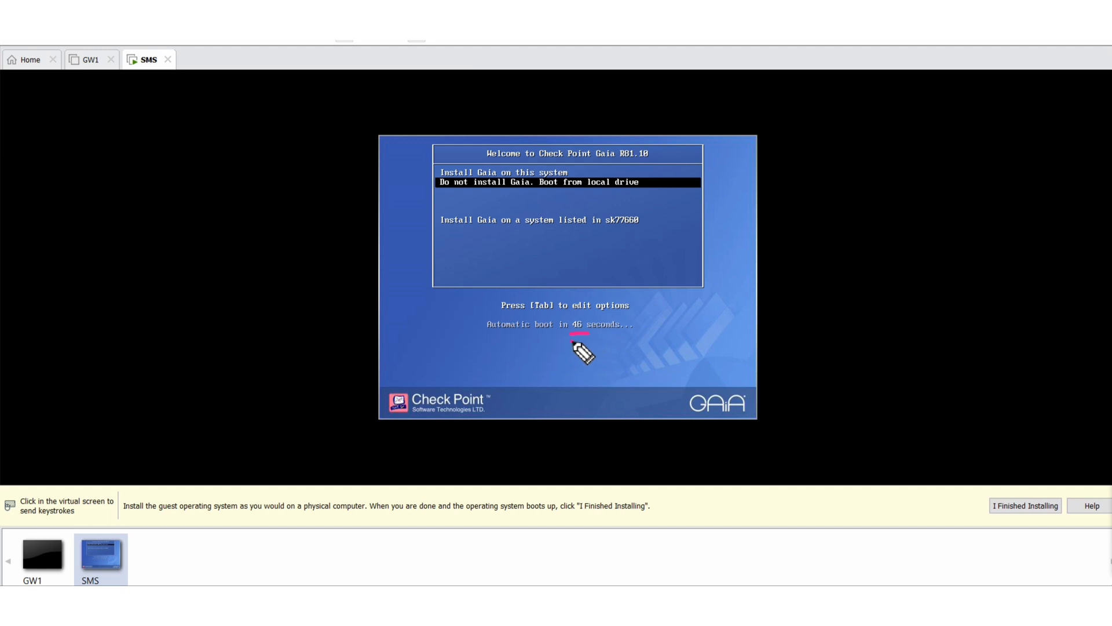
drag(572, 342, 587, 343)
drag(418, 170, 440, 170)
click(641, 282)
Choose to install Gaia on this system and start the installation
key(Up)
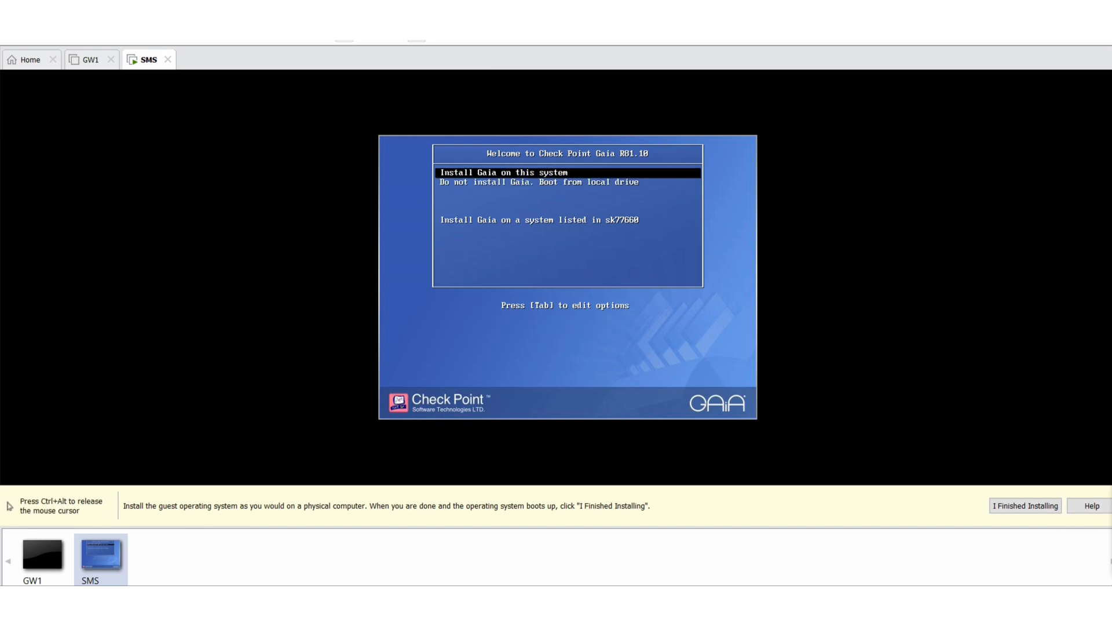
key(Return)
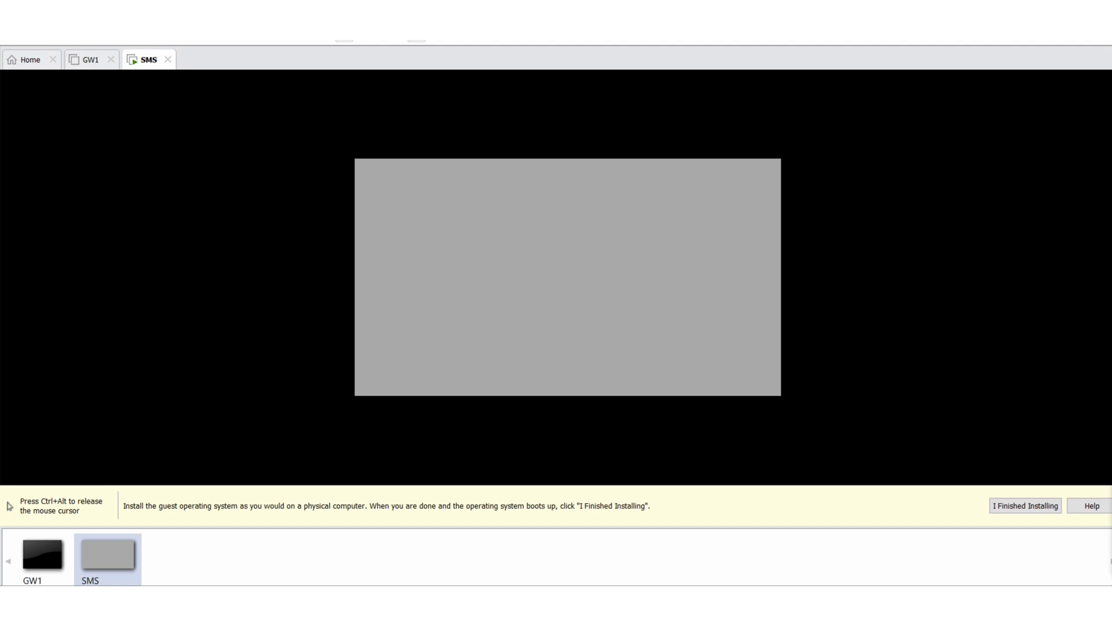
Pass the Gaia installer welcome screen, choose the US keyboard, and accept the default partitions
key(ctrl+alt)
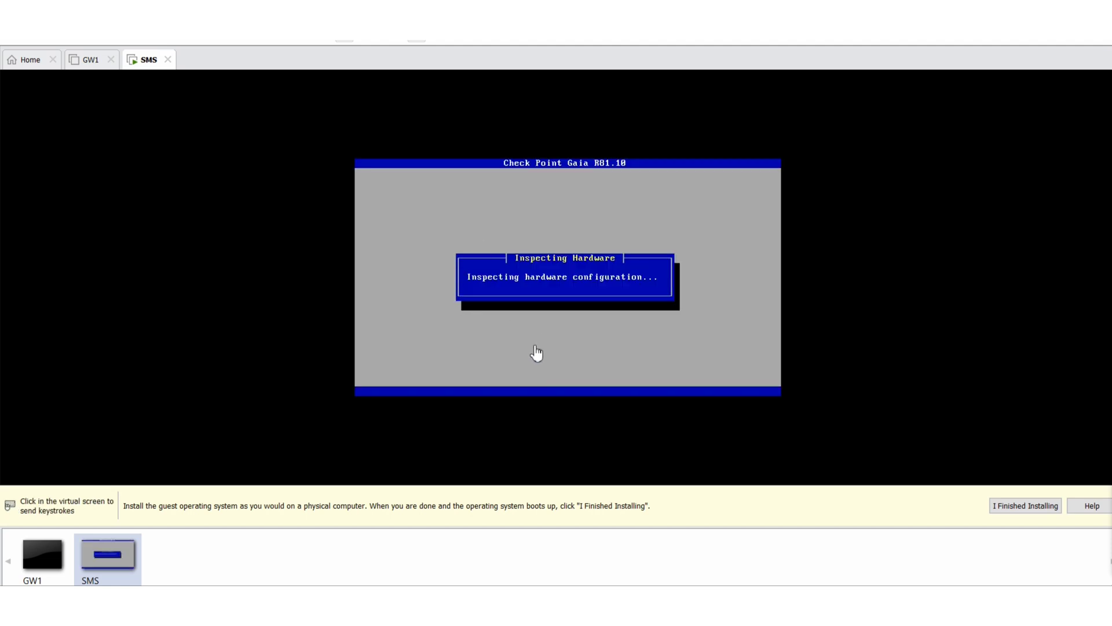
click(461, 311)
key(Return)
key(Tab)
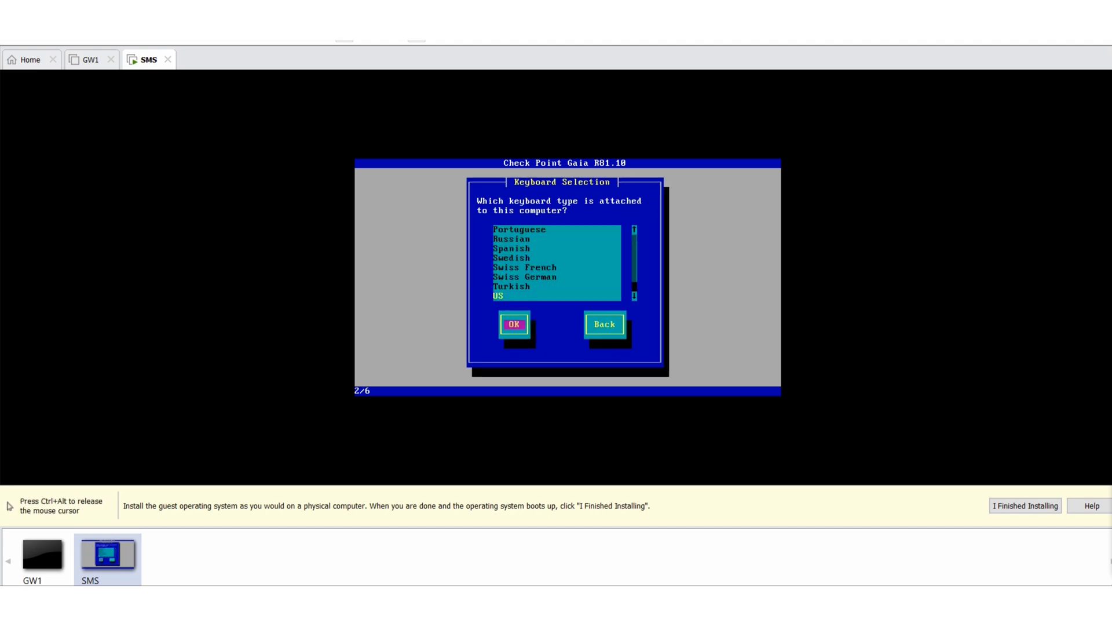
key(Return)
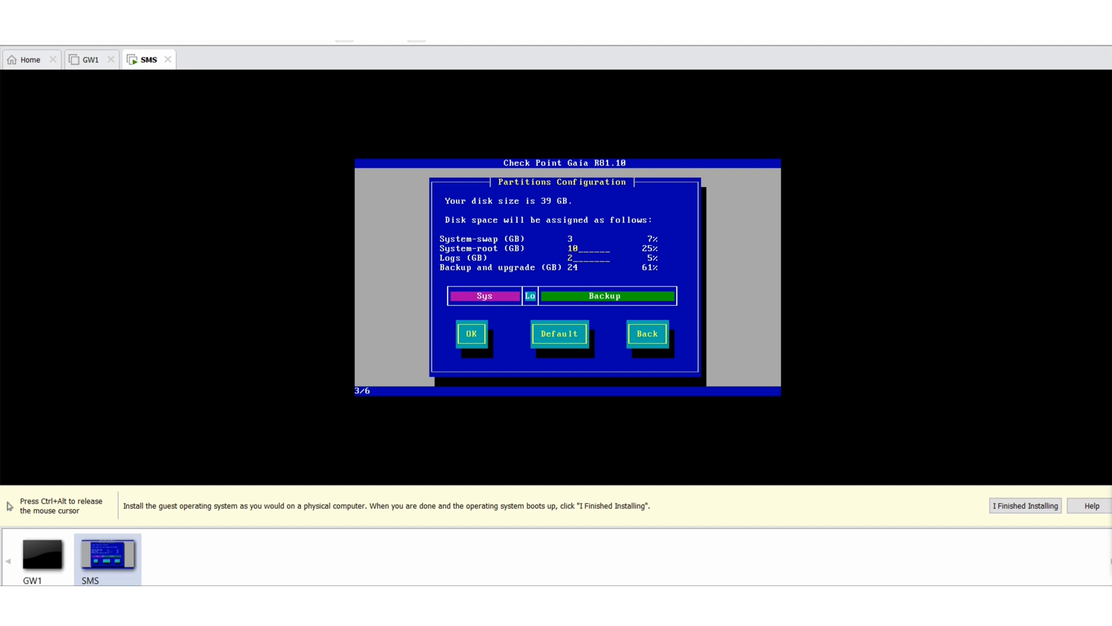
key(Tab)
key(Return)
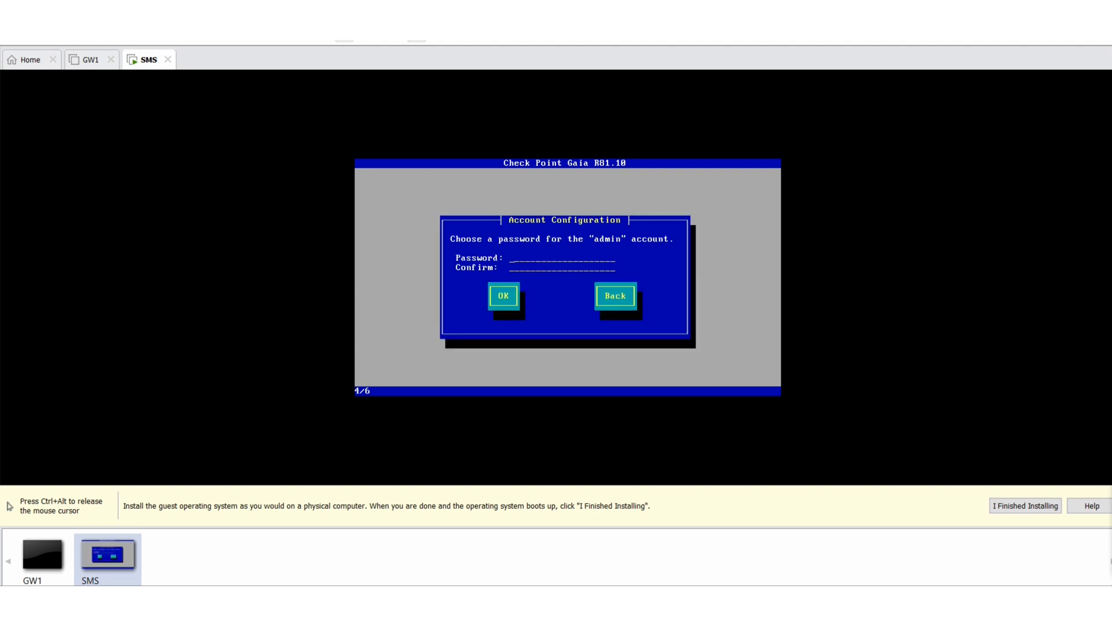
Enter and confirm the admin account password and submit it
text(********)
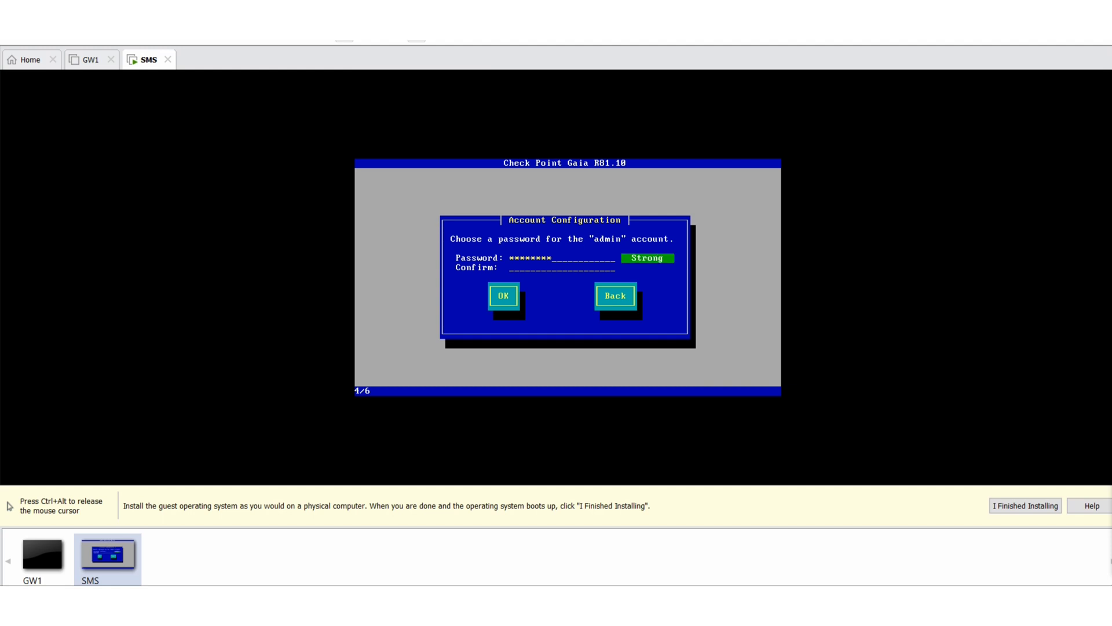
text(********)
key(Tab)
key(Return)
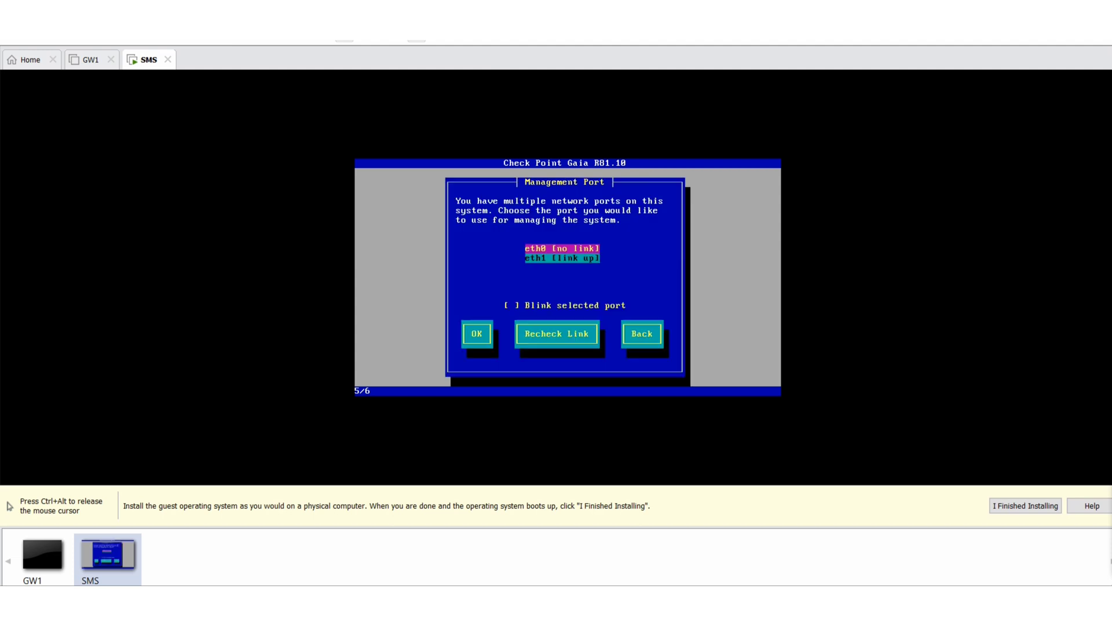
Set eth0 to 192.168.1.254 with a blank gateway, then confirm disk formatting to install
key(Return)
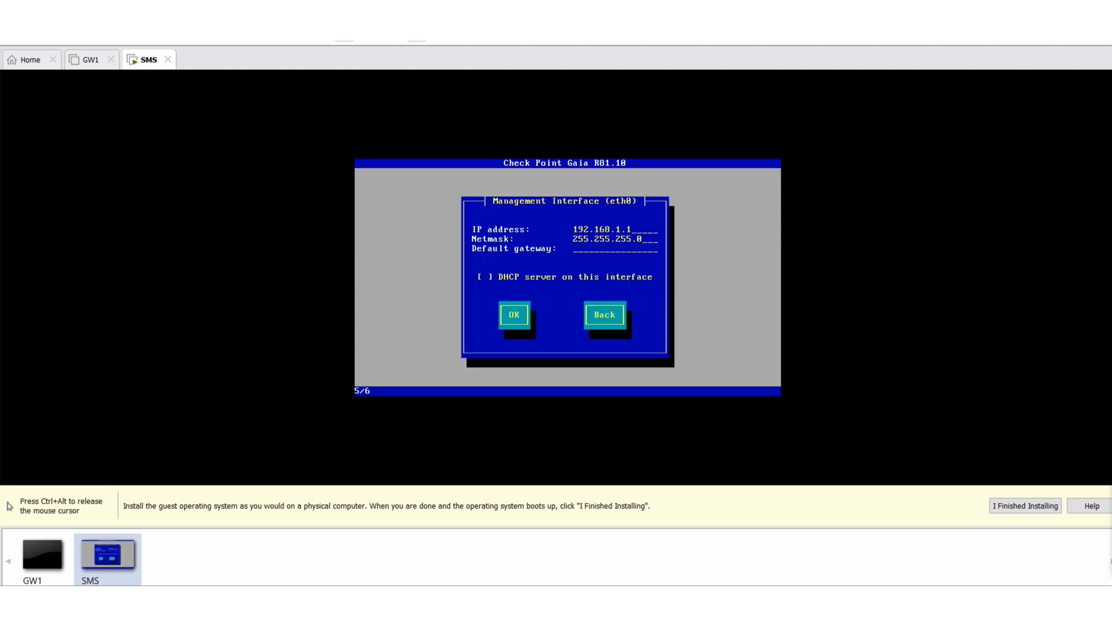
key(BackSpace)
text(254)
key(Tab)
key(BackSpace)
key(BackSpace)
key(BackSpace)
key(BackSpace)
key(BackSpace)
key(BackSpace)
key(BackSpace)
key(BackSpace)
key(BackSpace)
key(BackSpace)
key(BackSpace)
key(BackSpace)
key(BackSpace)
key(Tab)
key(Tab)
key(Return)
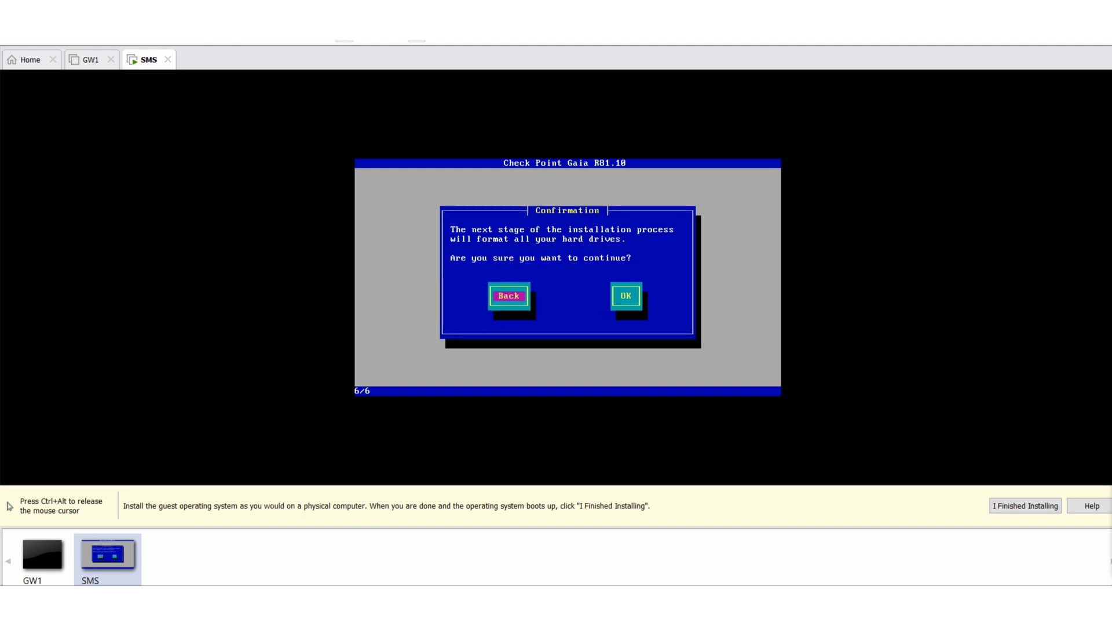
key(Tab)
key(Return)
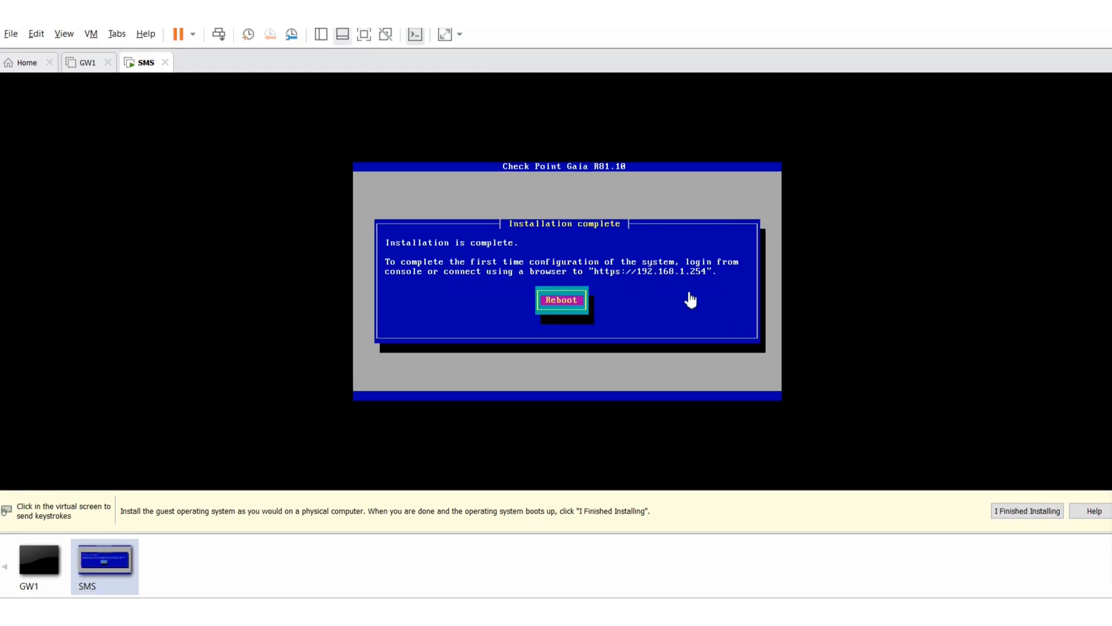
Reboot the installed Gaia VM, then stop the host's running ping in Command Prompt
click(575, 308)
key(Return)
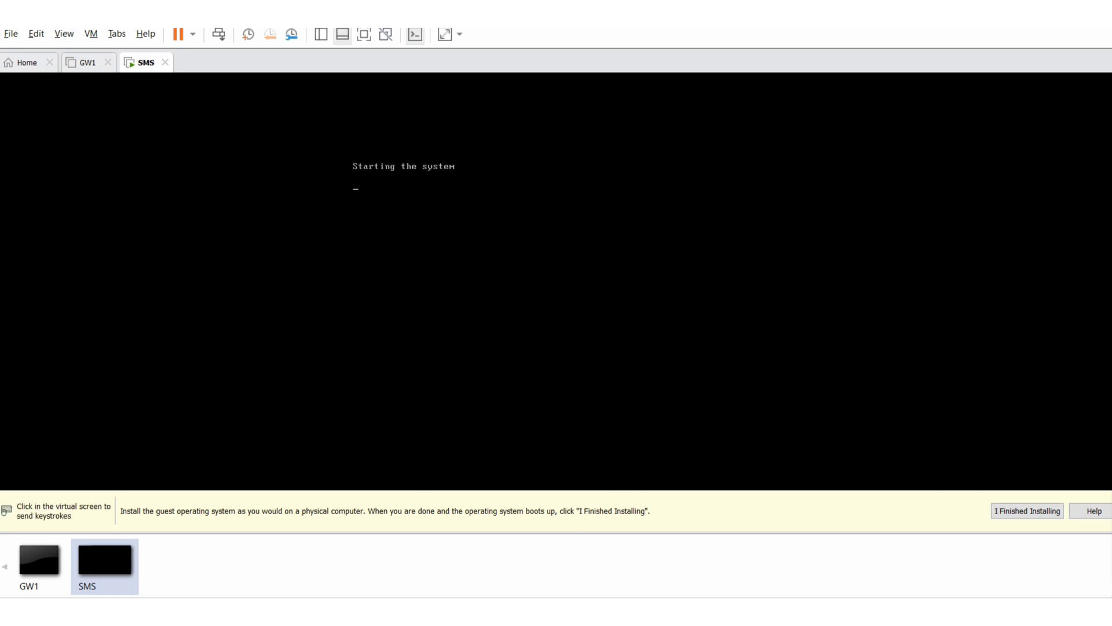
click(589, 510)
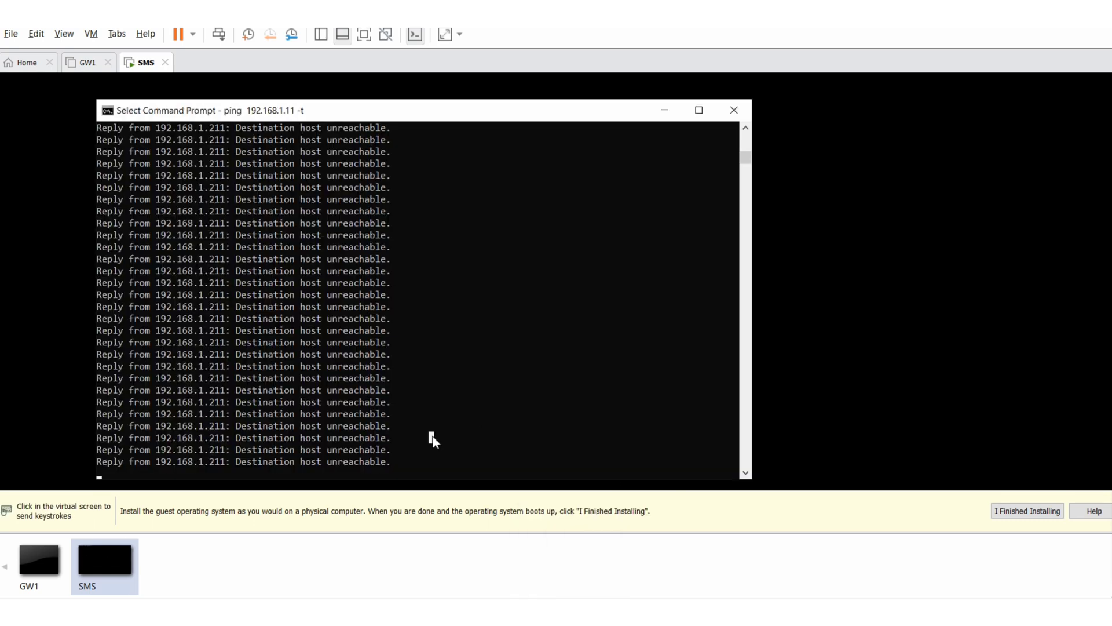
key(ctrl+c)
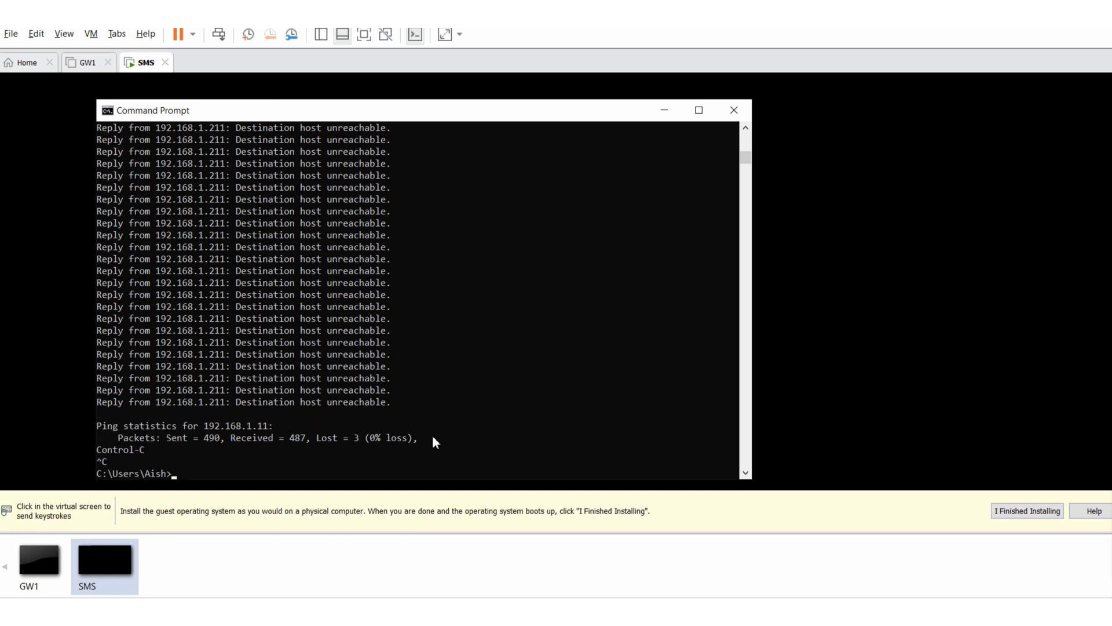
key(Up)
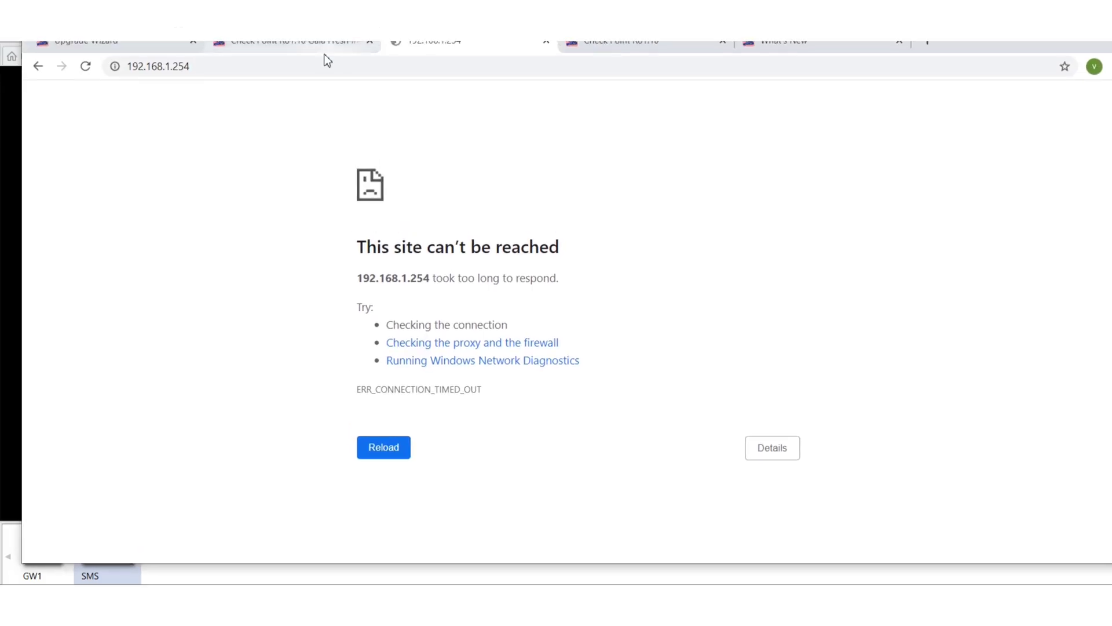
click(257, 56)
click(256, 61)
key(Return)
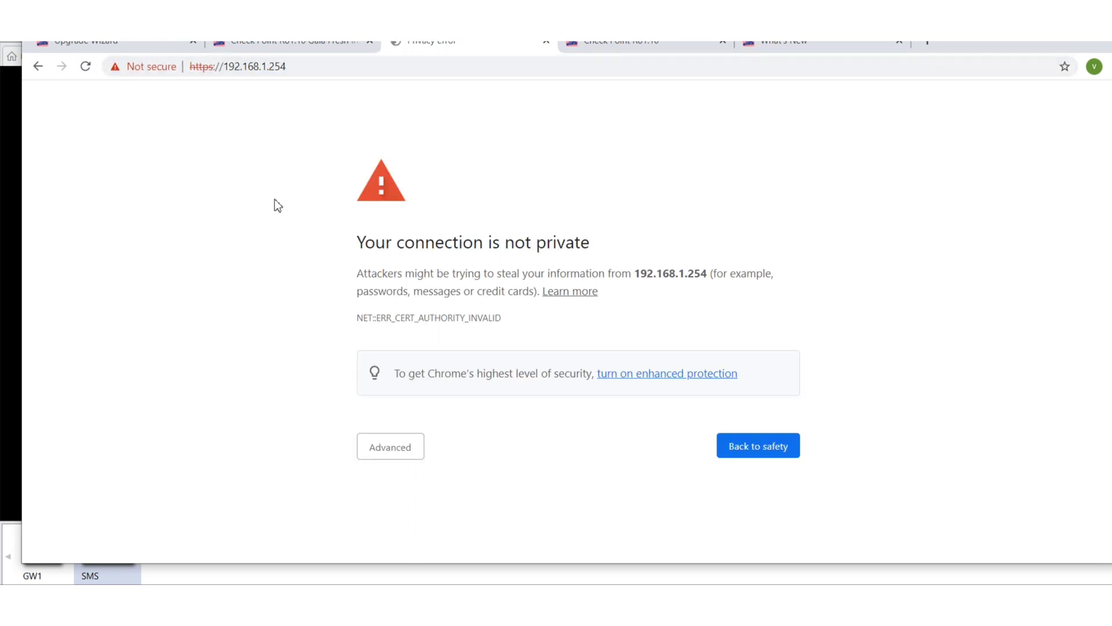
click(412, 451)
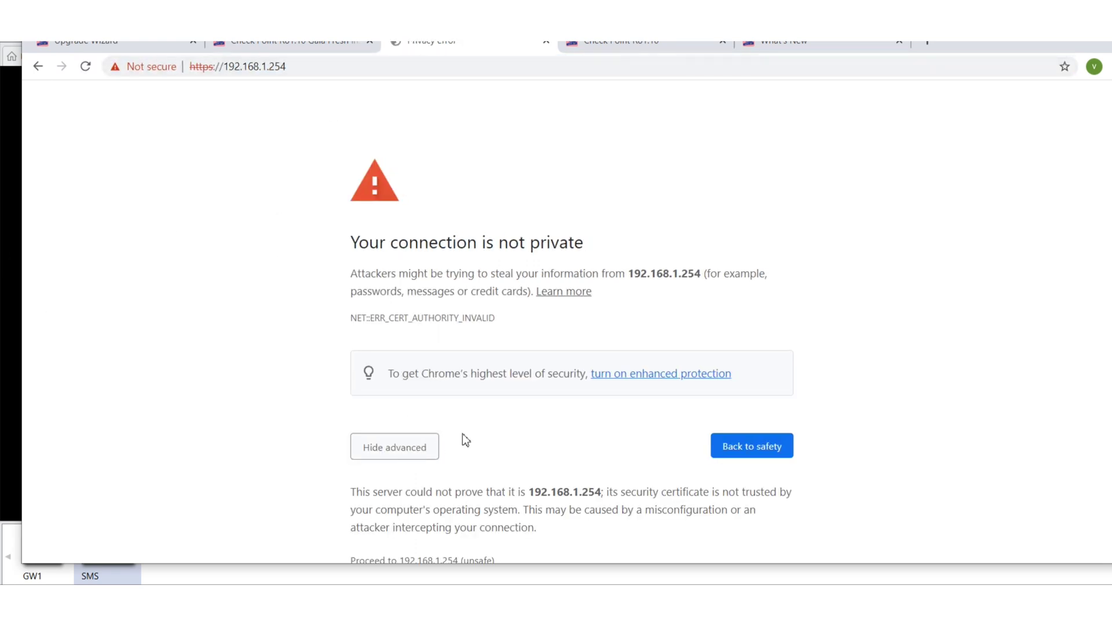
scroll(412, 451, down, 1)
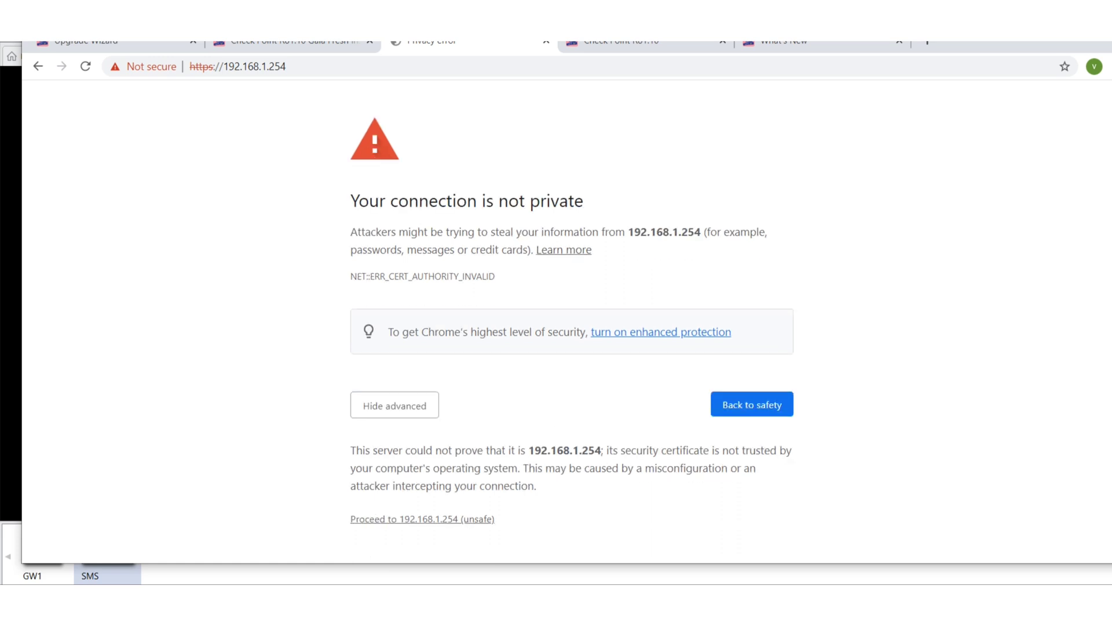
click(425, 519)
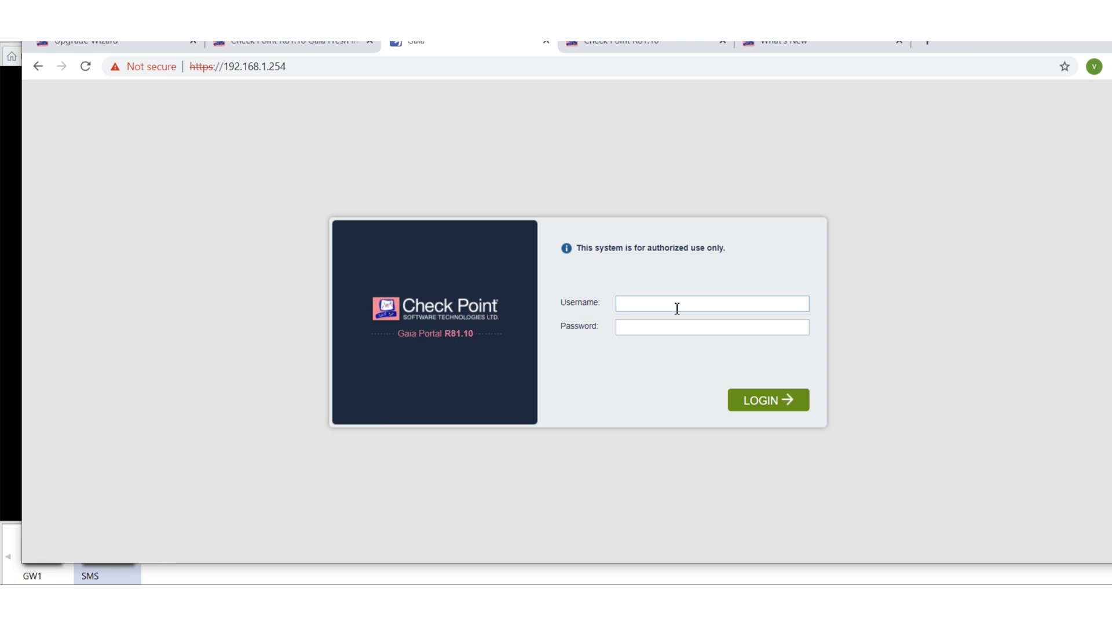
Log in to Gaia Portal as admin with the account password
text(admin)
key(Tab)
text(*******)
click(767, 401)
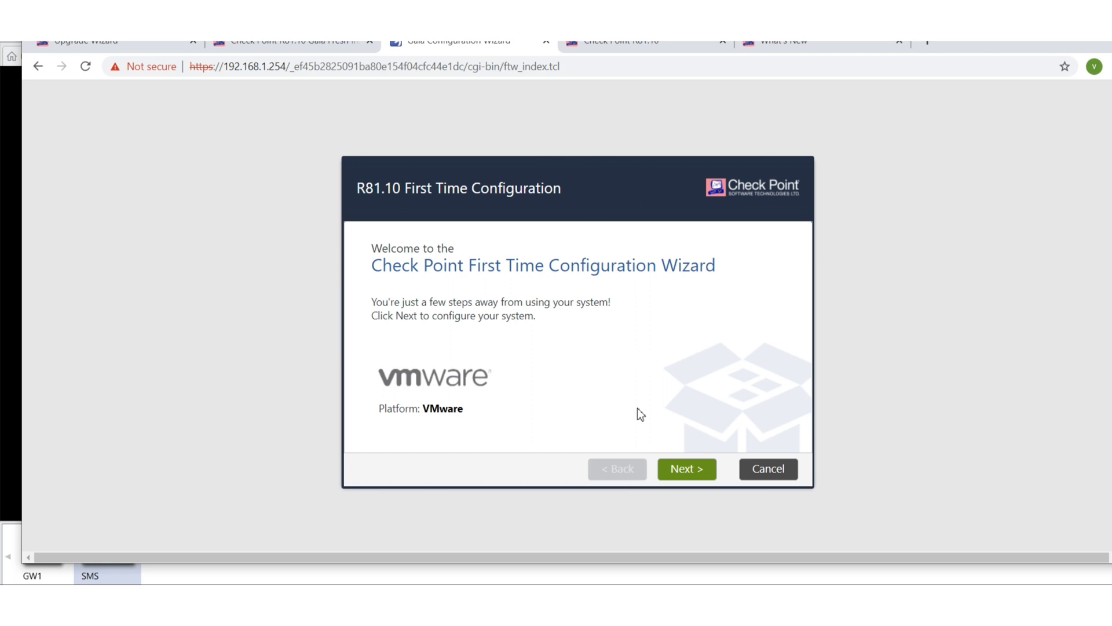
Advance the wizard past Deployment Options, Management Connection and Internet Connection with defaults
click(704, 472)
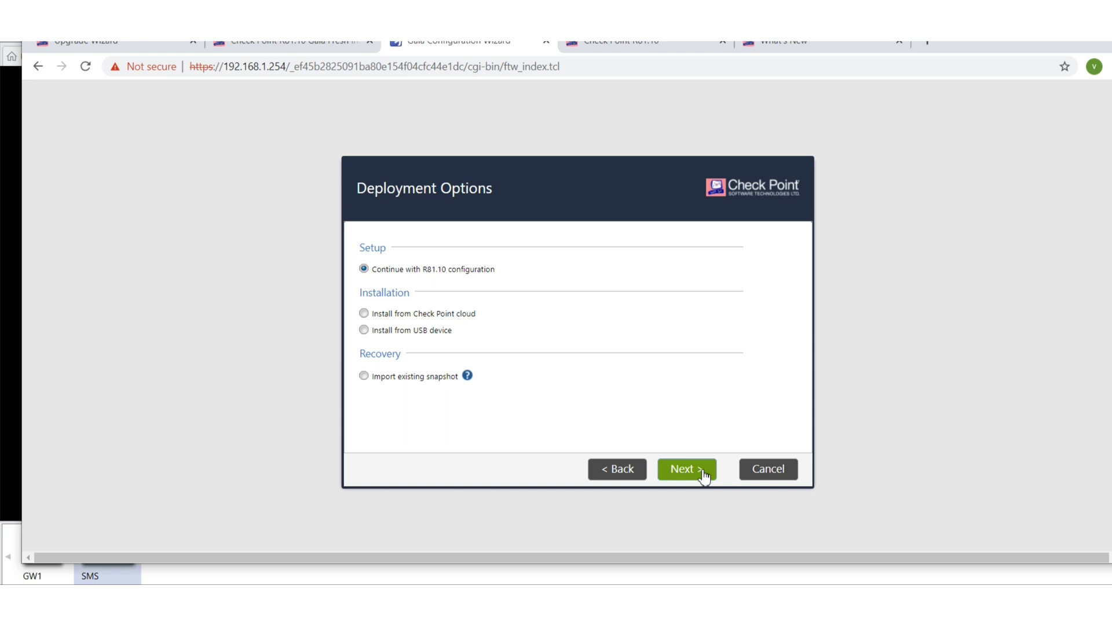
click(704, 472)
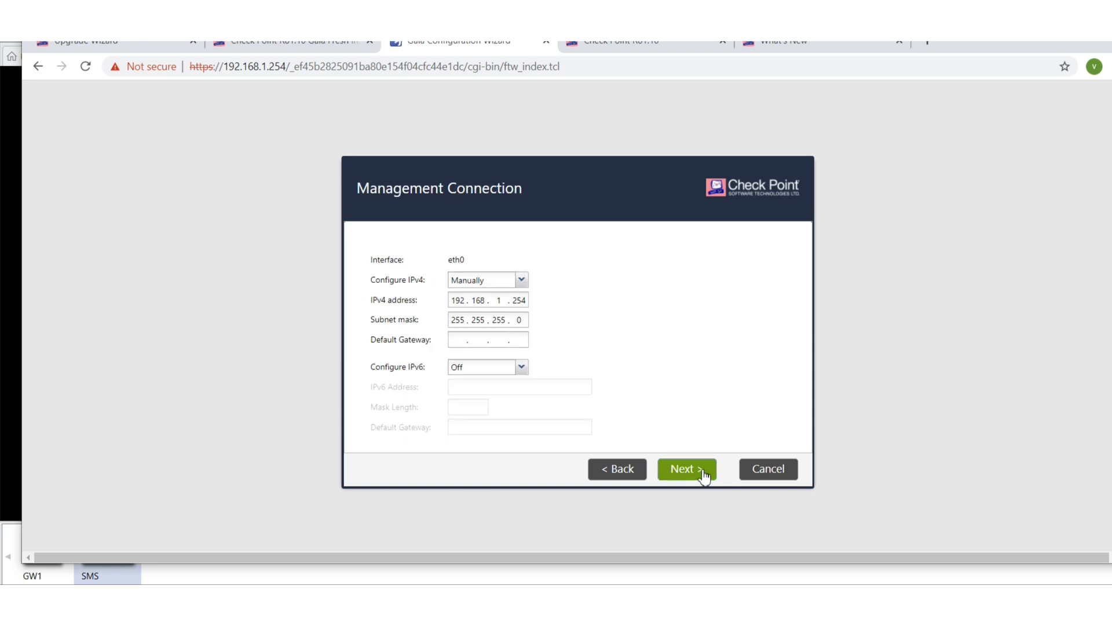
click(704, 476)
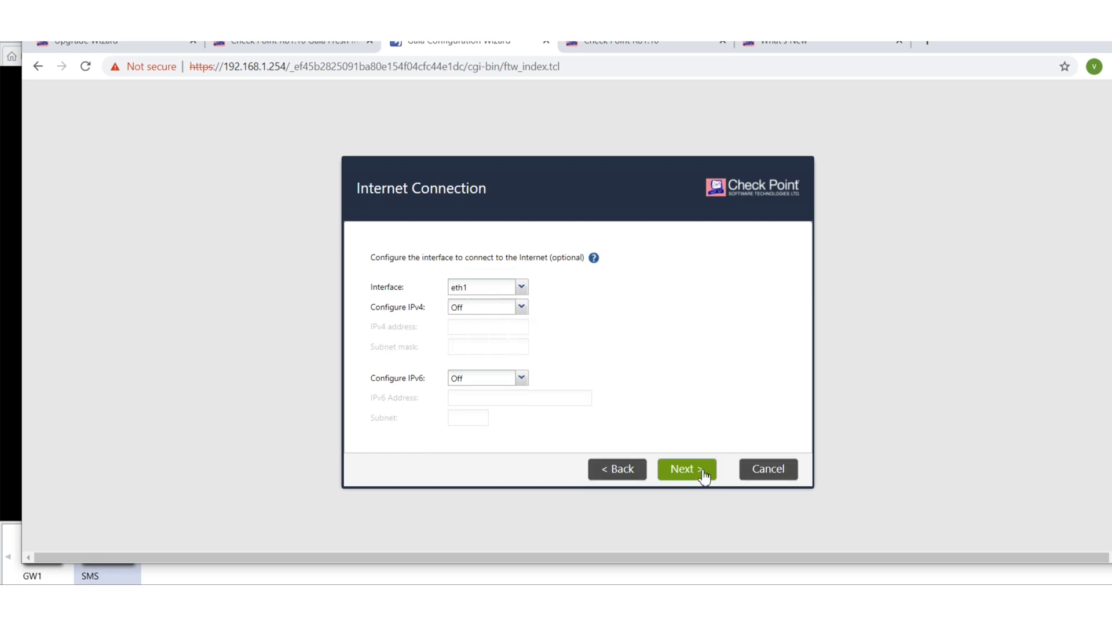
click(705, 476)
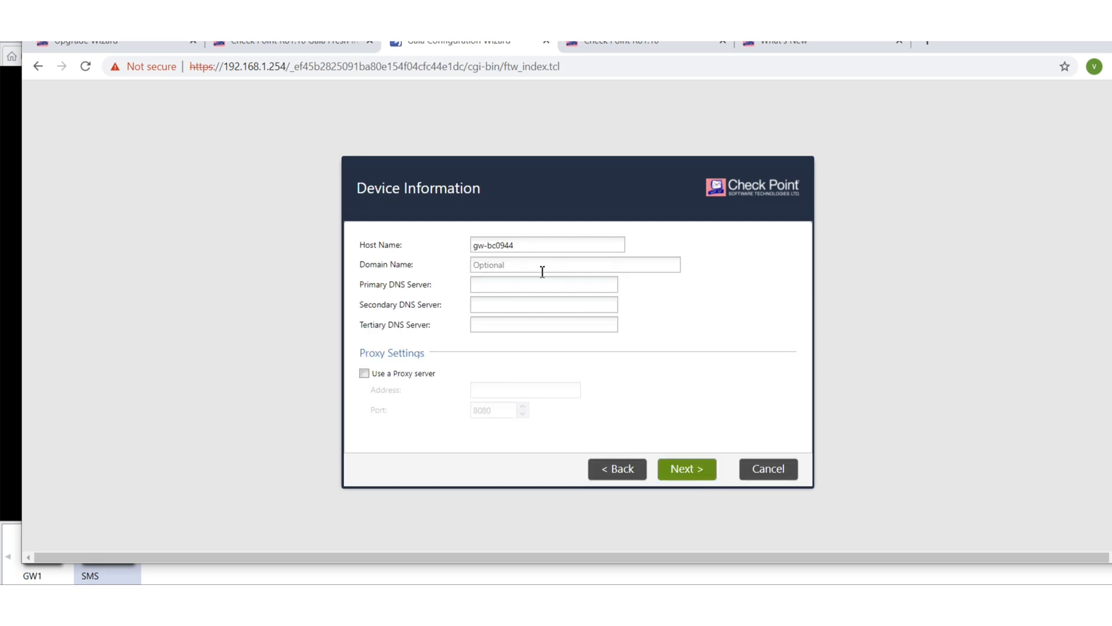
Set host name SMS, domain firewallgyaan.com, primary DNS 8.8.8.8, and accept date and time
drag(530, 247, 352, 228)
text(SMS)
click(504, 265)
text(firewallgyaan.com)
click(525, 285)
text(8.8.8.8)
click(686, 472)
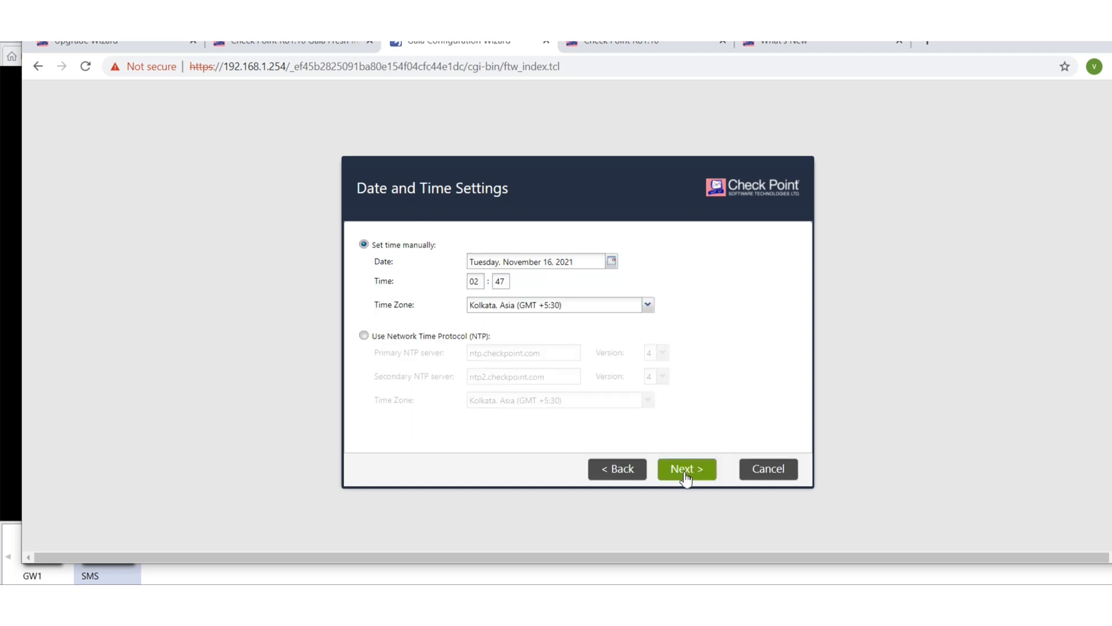
click(686, 470)
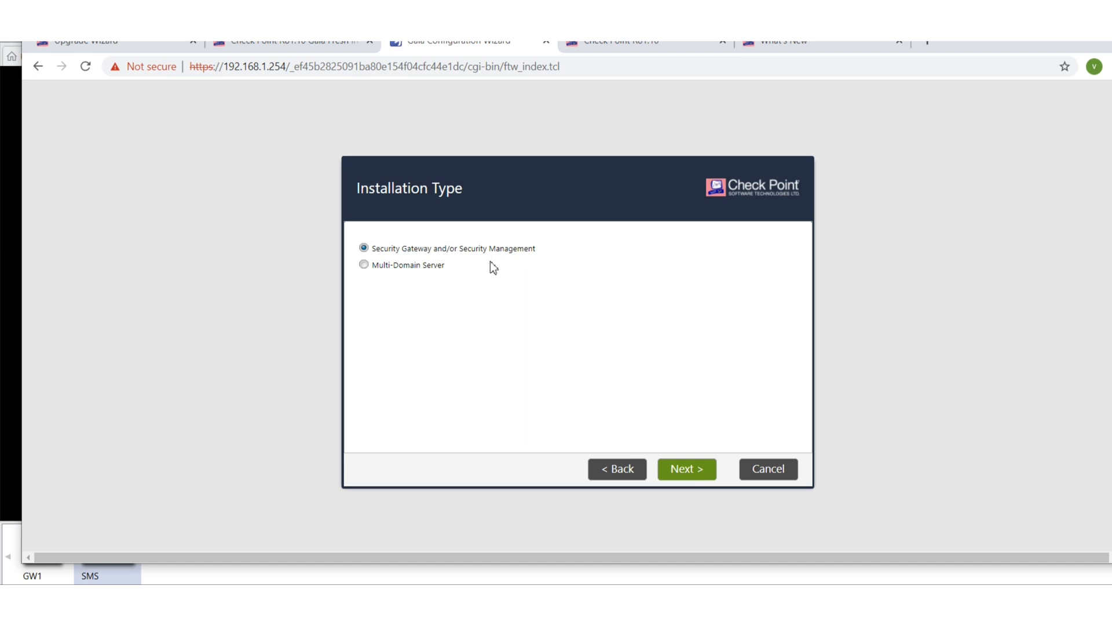
Select only Security Management on the Products page, keeping its role as Primary
click(700, 474)
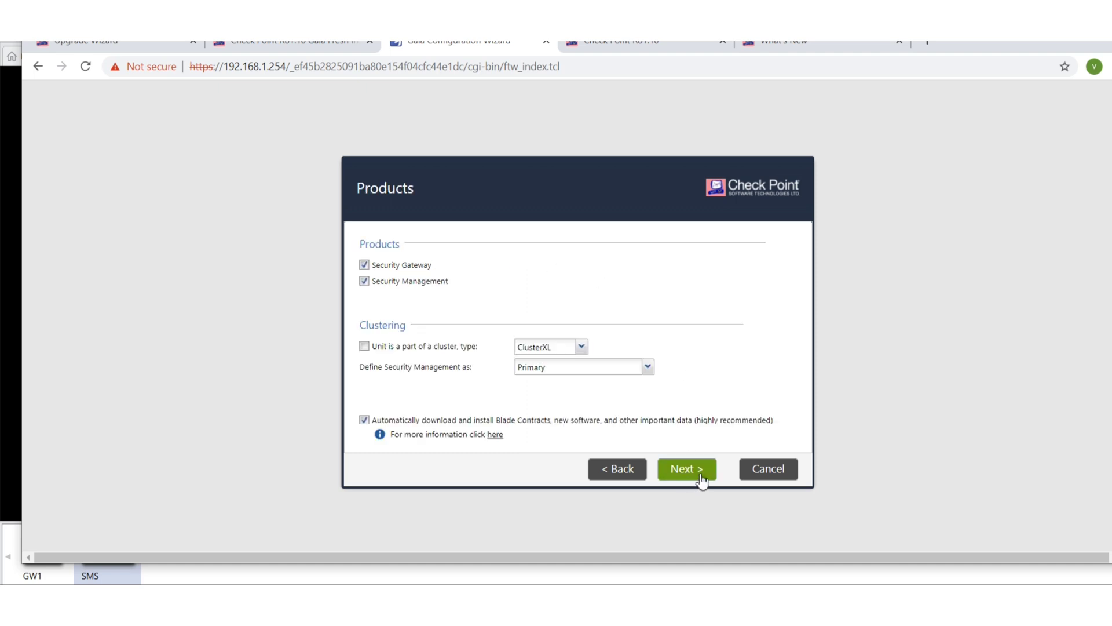
click(365, 266)
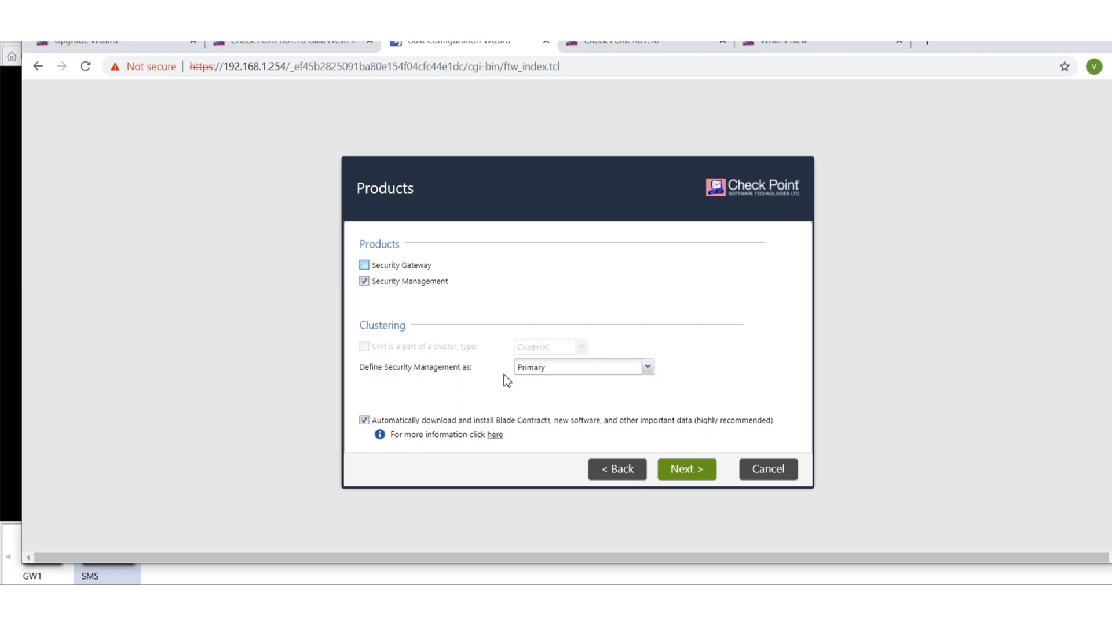
click(652, 370)
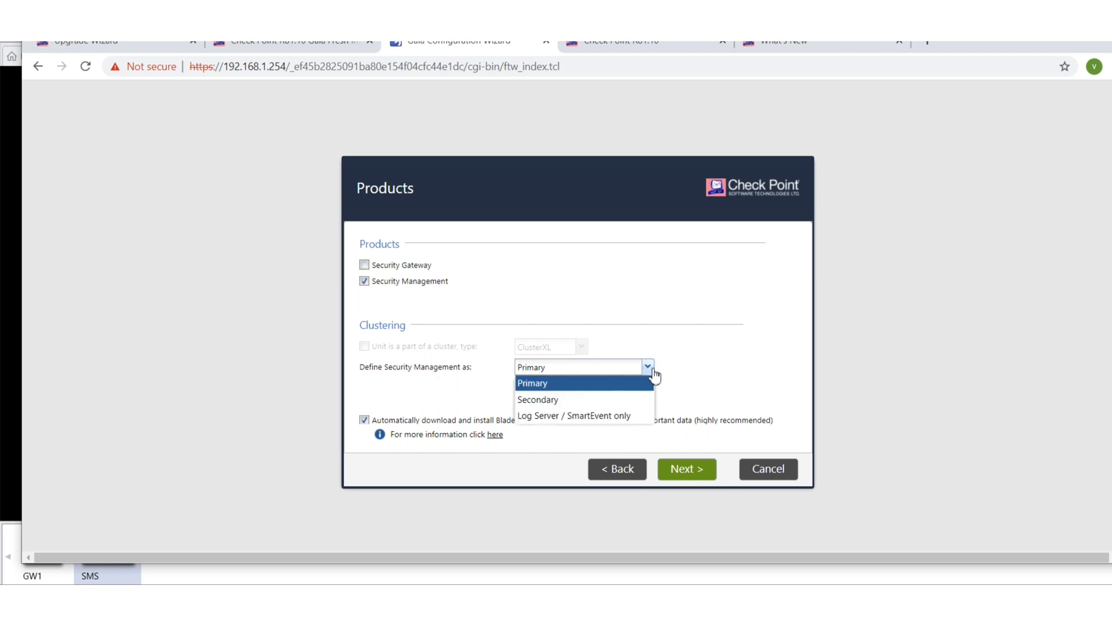
click(653, 375)
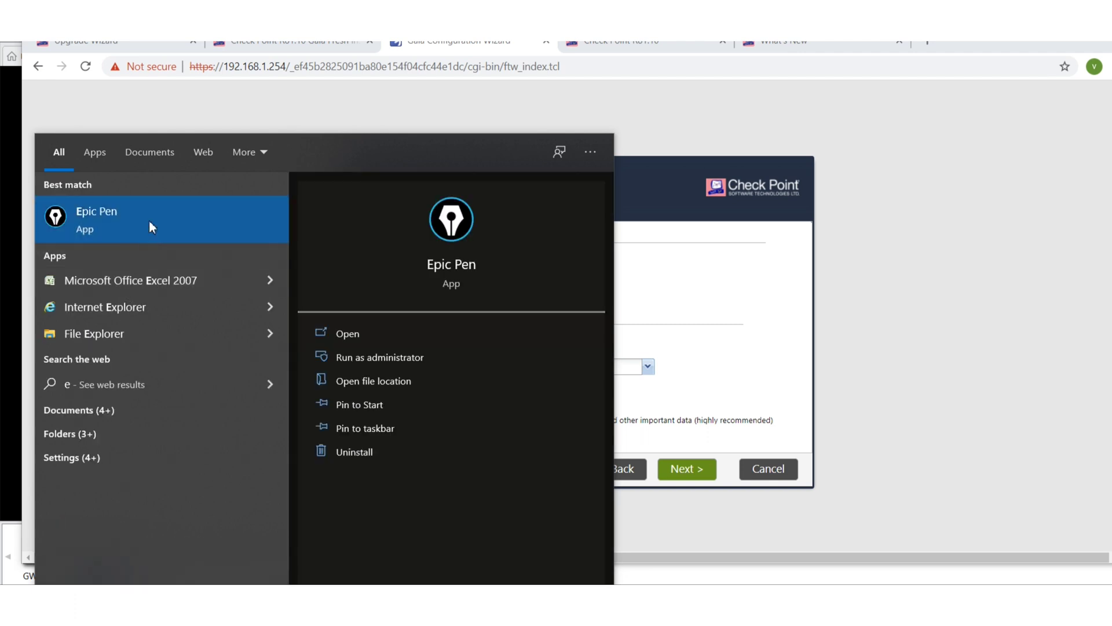
Mark the automatic download option with Epic Pen, then continue to administrator settings
click(149, 220)
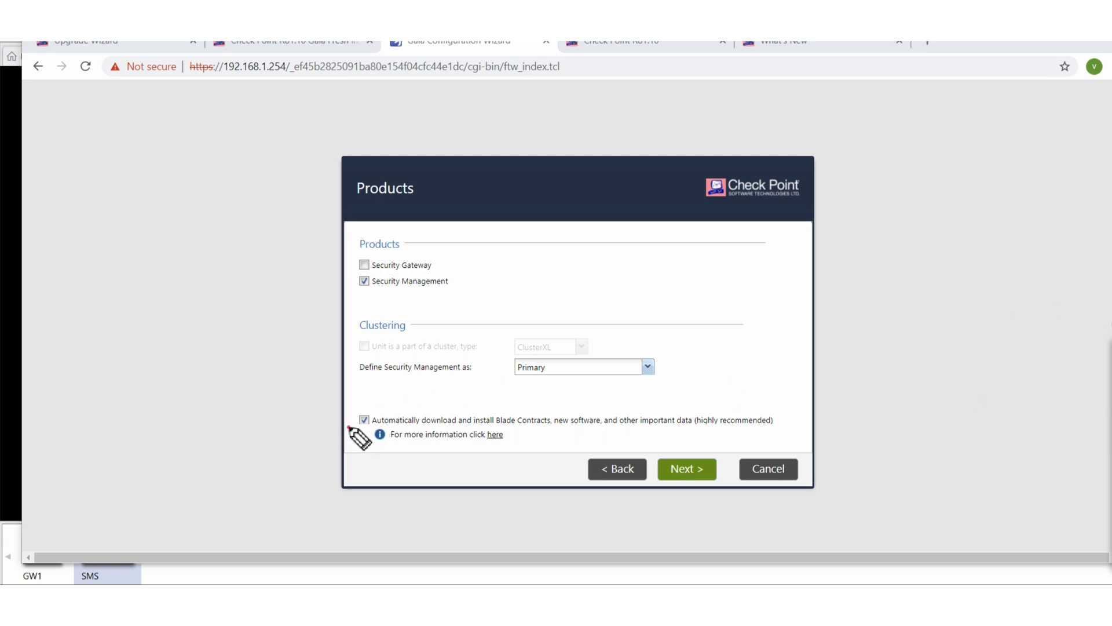
mouse_move(348, 428)
mouse_down()
mouse_move(364, 422)
mouse_move(363, 434)
mouse_up()
click(693, 466)
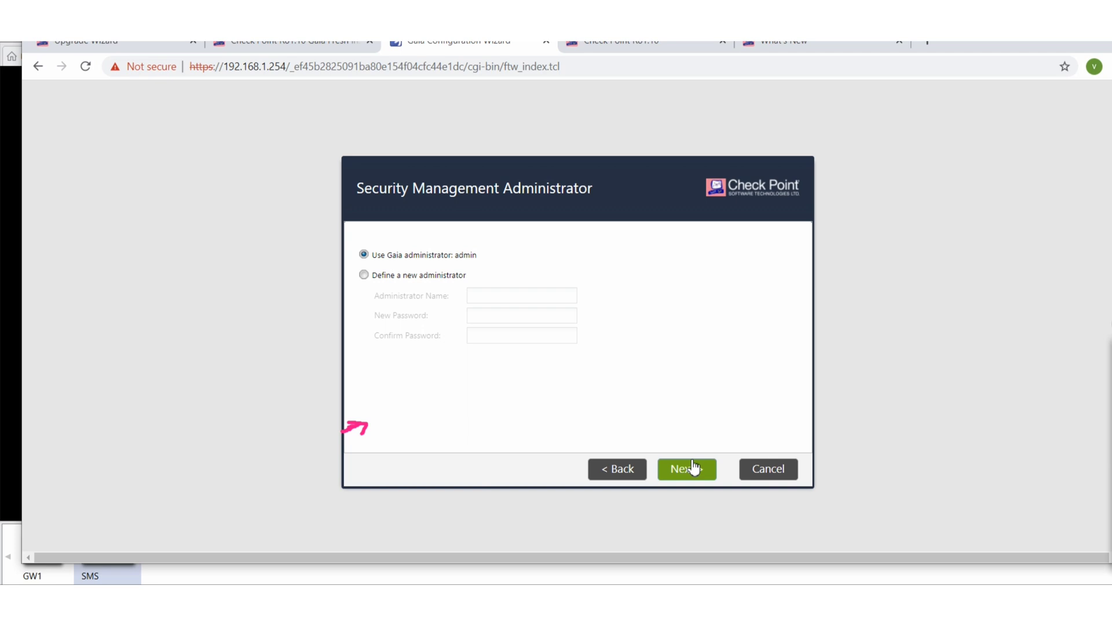
Keep the Gaia admin and any-IP GUI clients, then review the crash-data sharing details
click(697, 473)
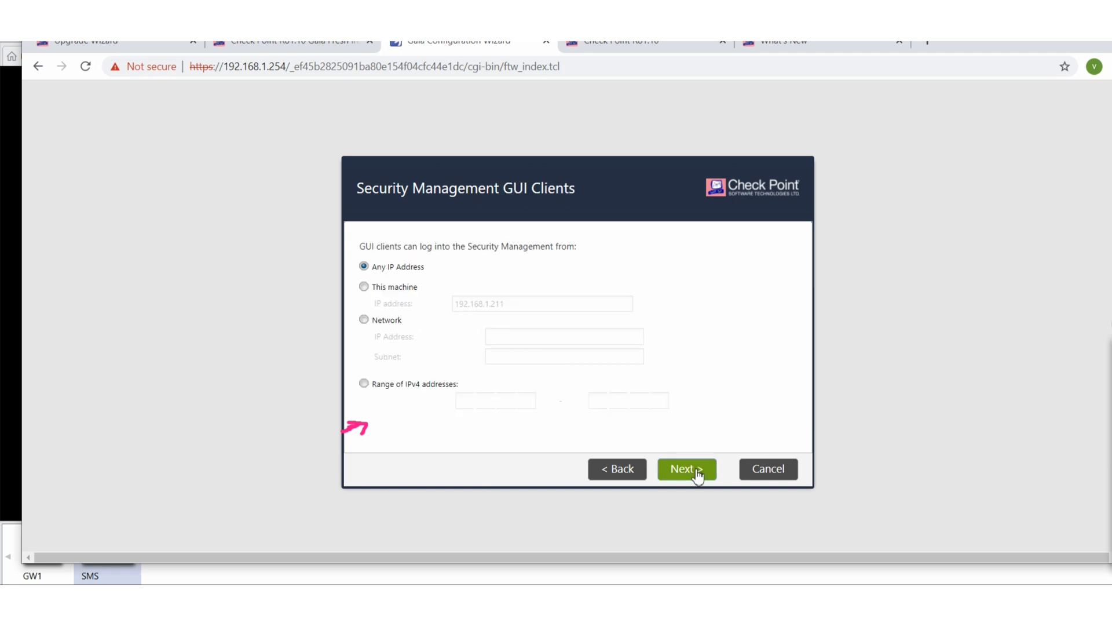
click(696, 472)
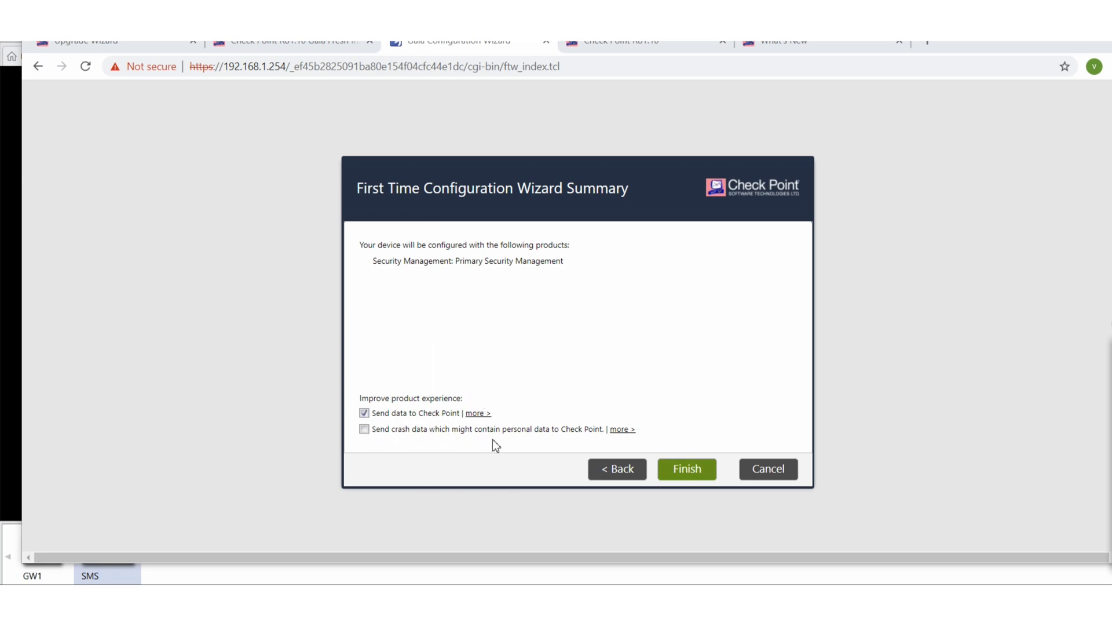
click(624, 430)
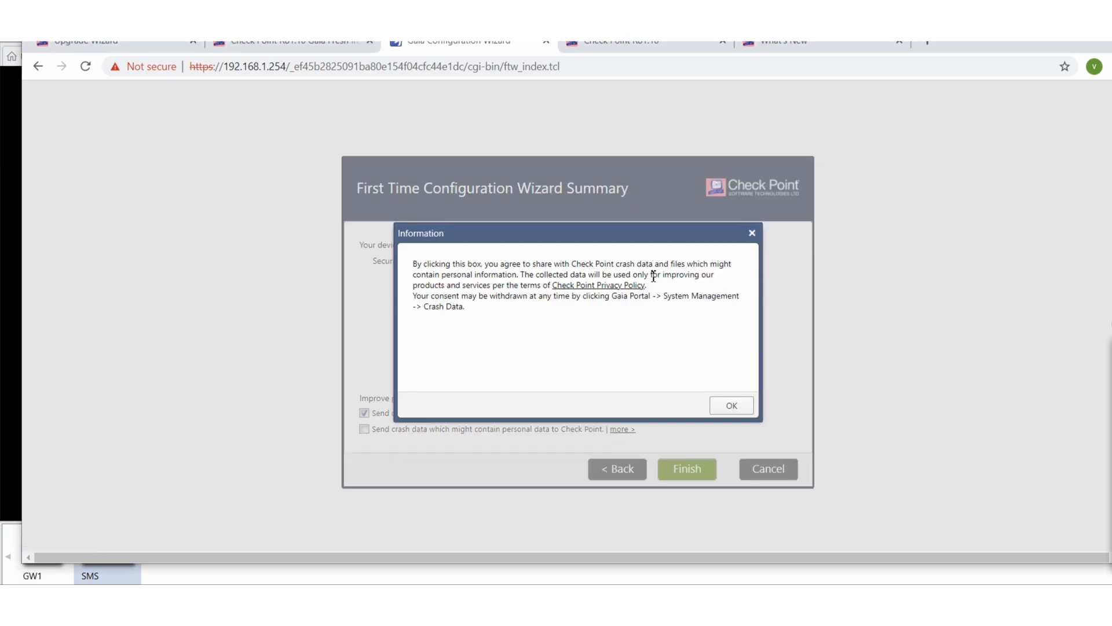
click(732, 404)
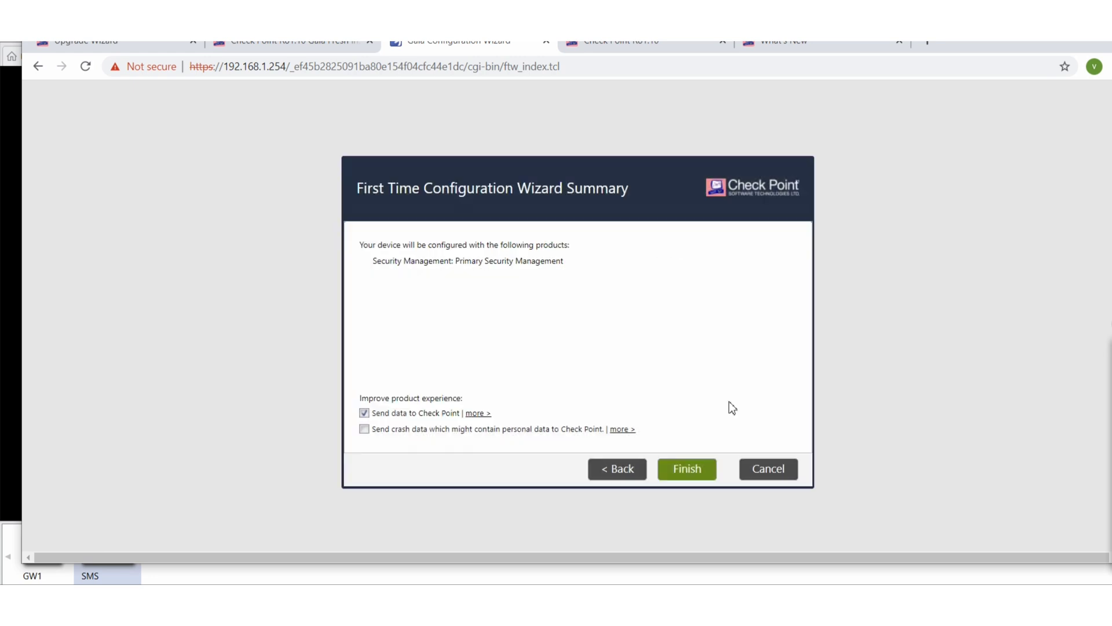
Opt in to sending crash data and confirm starting the configuration
click(363, 429)
click(682, 466)
click(547, 351)
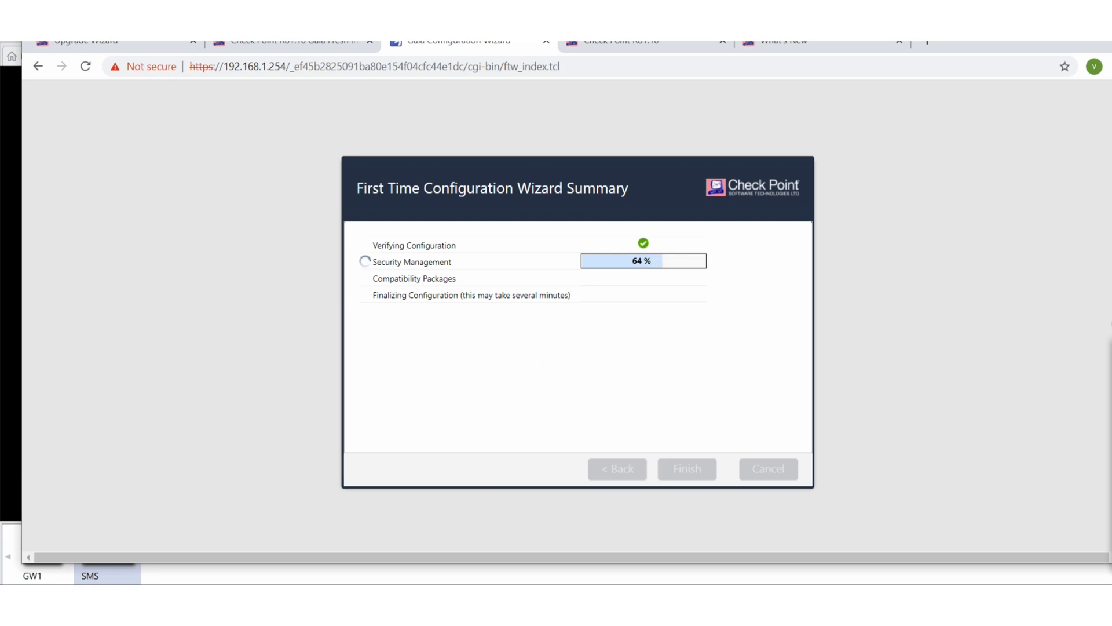
Search Windows for 'sm', launch SmartConsole R80.10, and move its login window aside
key(super)
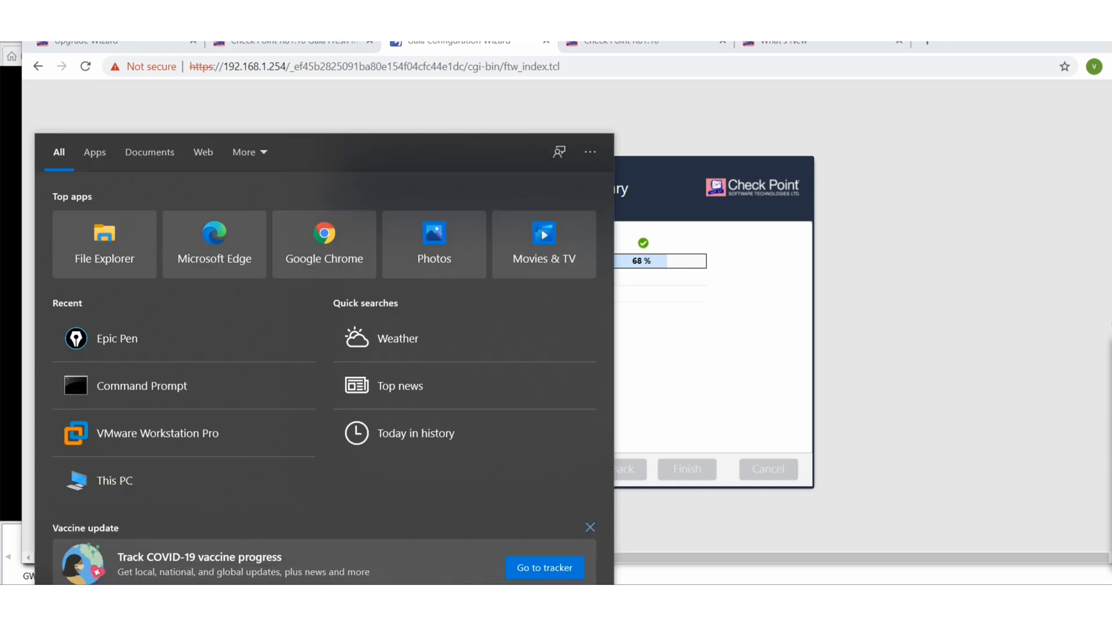
text(r)
key(BackSpace)
text(sm)
click(154, 233)
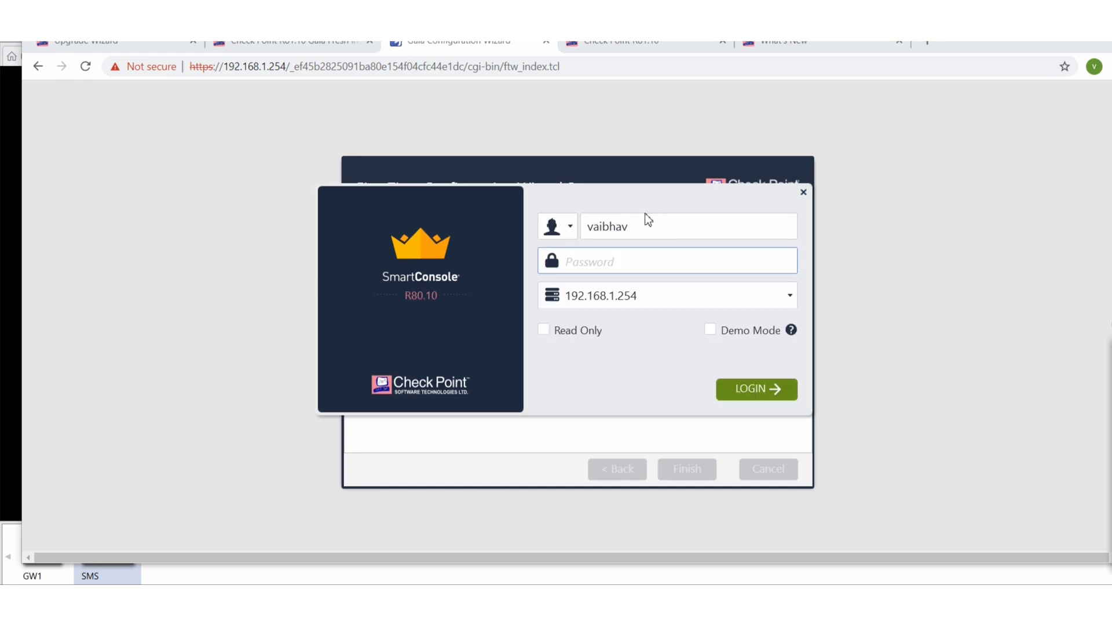
drag(634, 201, 605, 585)
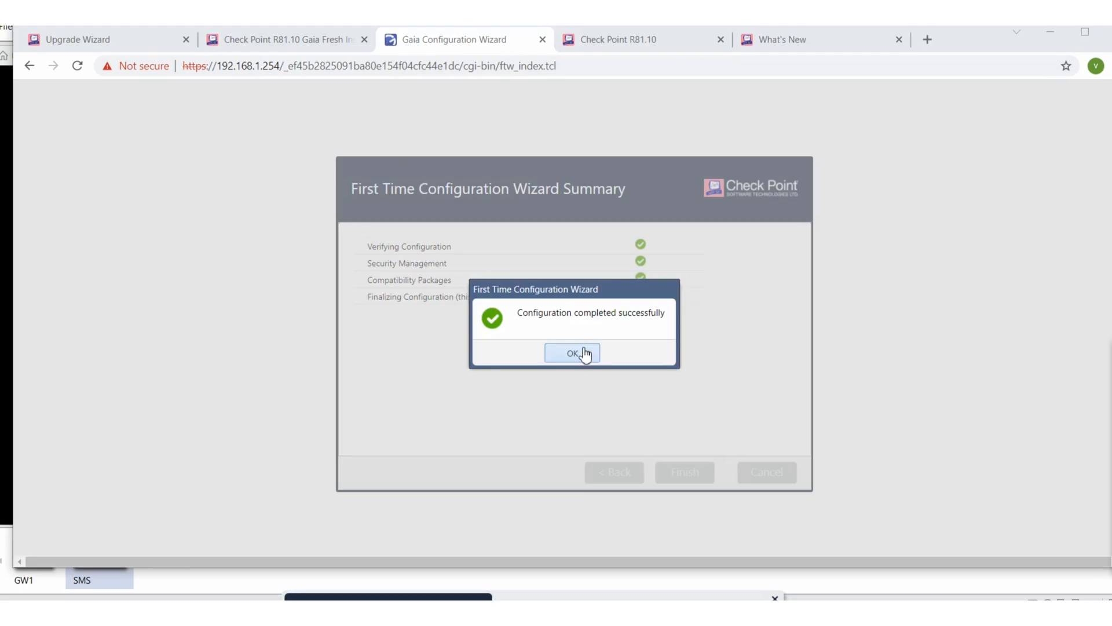
click(577, 352)
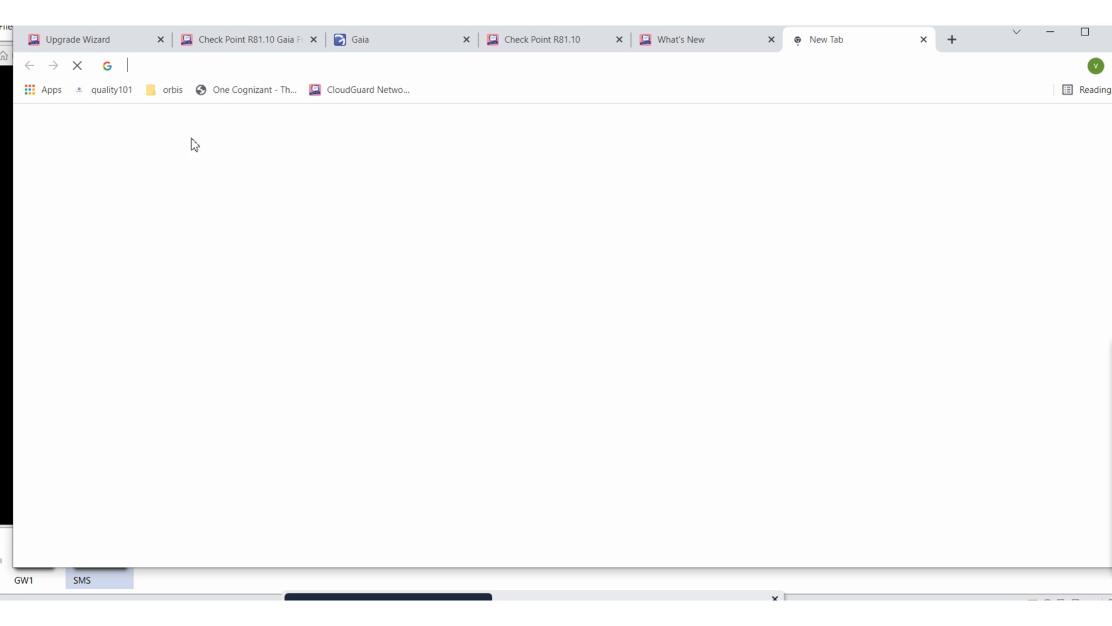
click(183, 68)
text(htt)
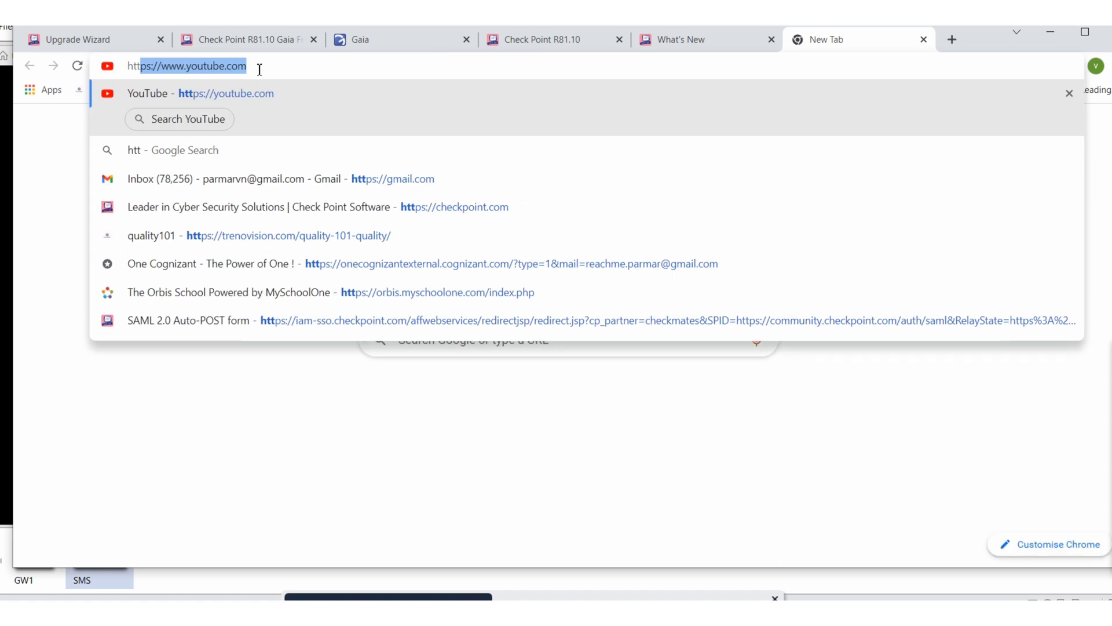
text(ps://www.yout)
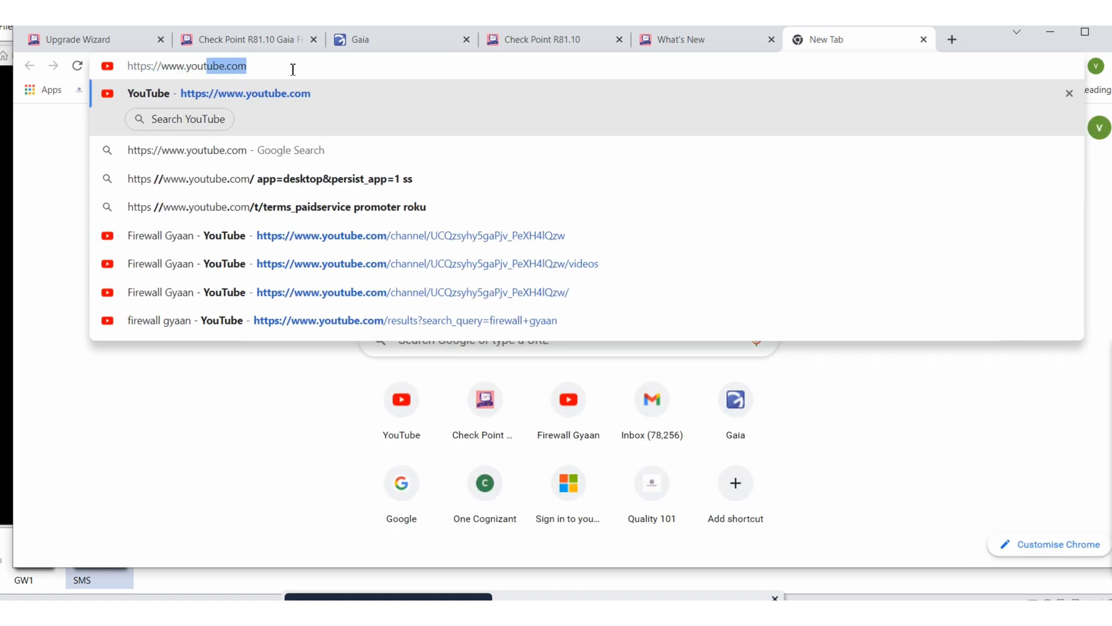
key(BackSpace)
key(BackSpace)
key(BackSpace)
key(BackSpace)
key(BackSpace)
key(BackSpace)
key(BackSpace)
key(BackSpace)
key(BackSpace)
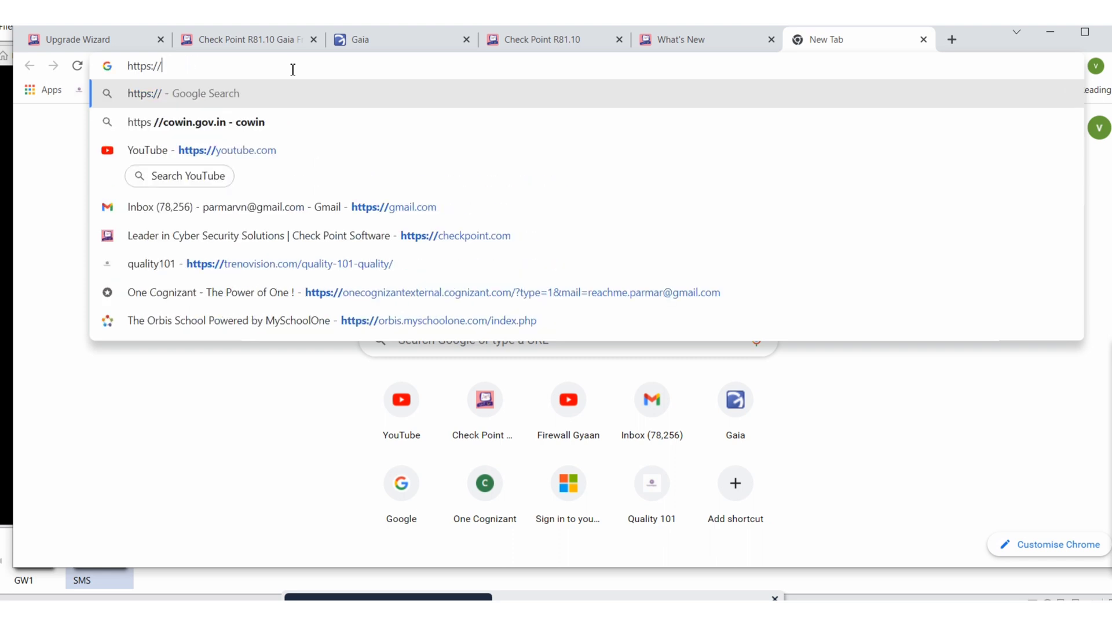
text(192.168.1.254)
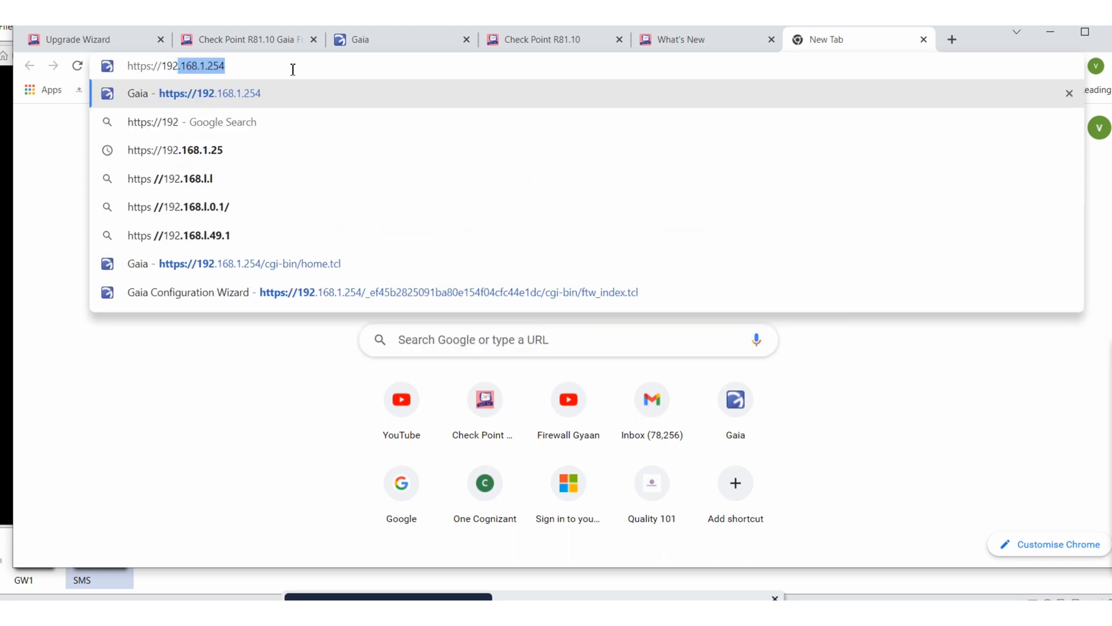
key(Return)
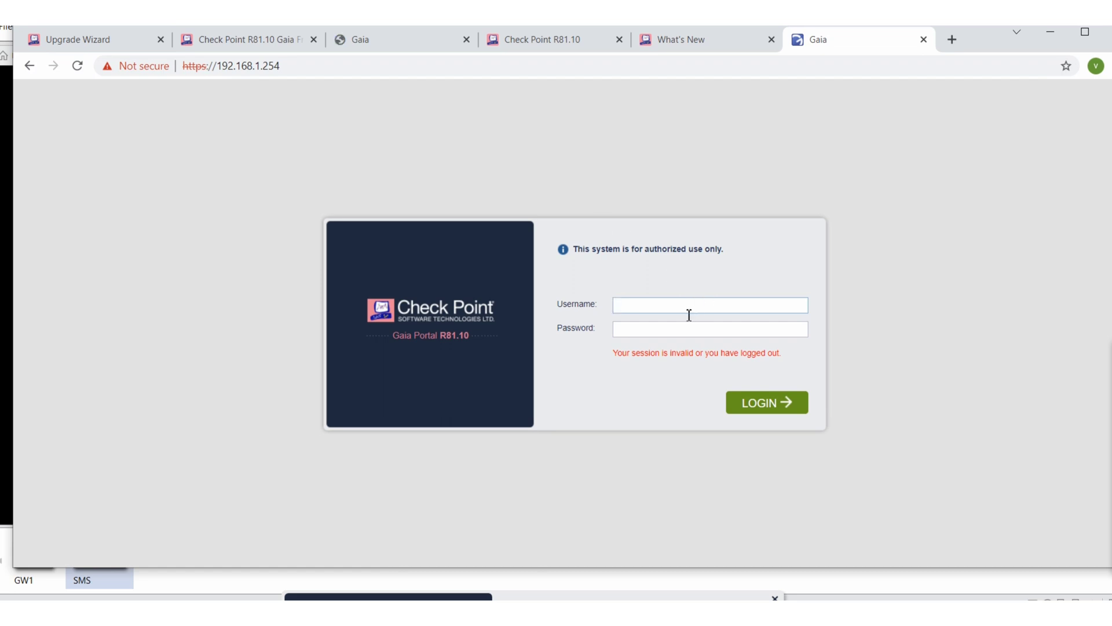
Sign in to Gaia Portal as admin and dismiss the Try me! search tip
text(admin••••••••)
click(771, 407)
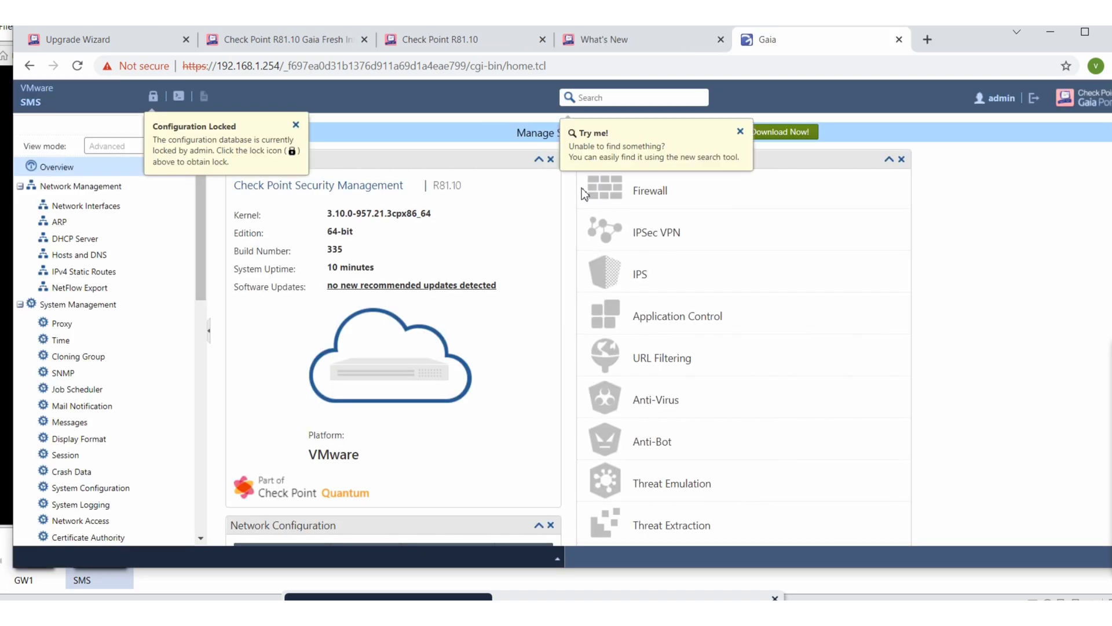
click(740, 133)
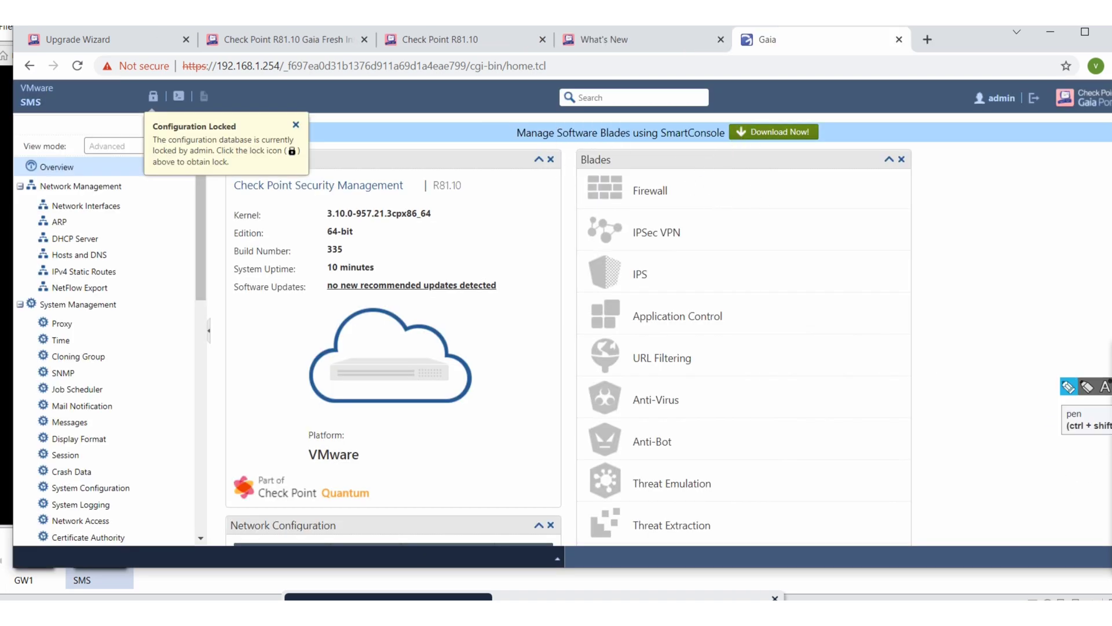
Draw annotation arrows pointing at the SmartConsole Download Now banner
click(1069, 386)
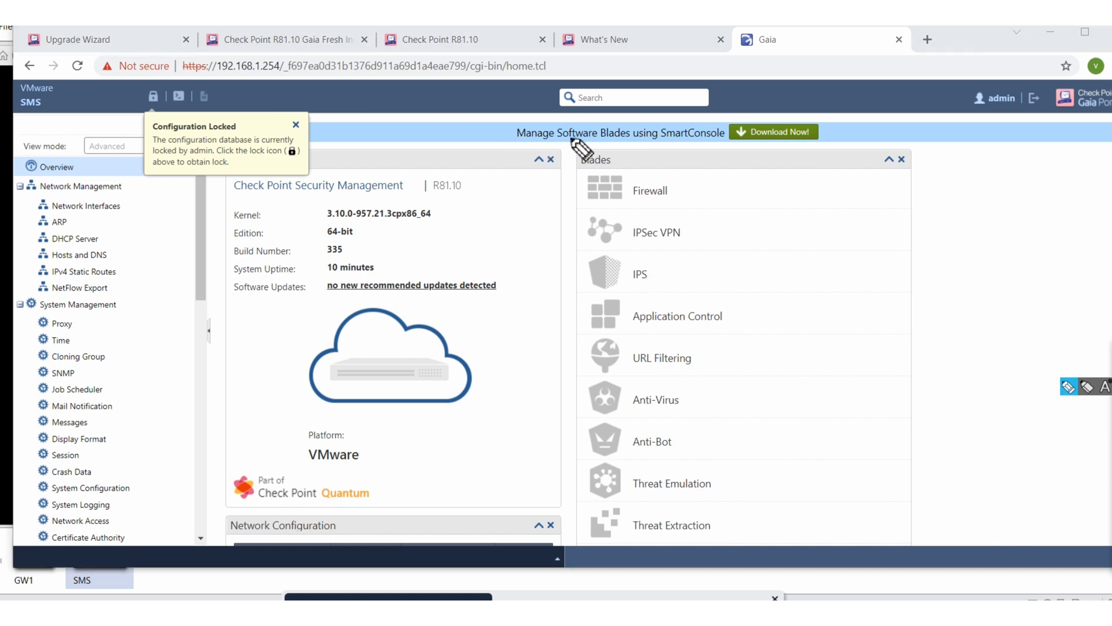
mouse_move(473, 132)
mouse_down()
mouse_move(503, 127)
mouse_move(515, 134)
mouse_move(504, 141)
mouse_up()
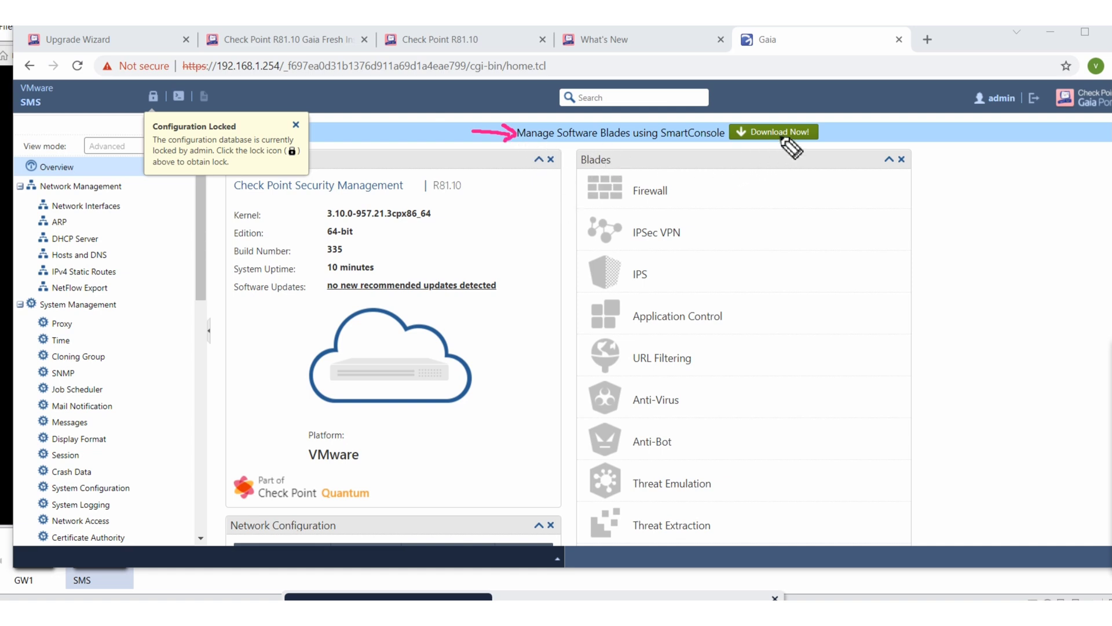
mouse_move(798, 145)
mouse_down()
mouse_move(796, 172)
mouse_move(789, 149)
mouse_move(809, 152)
mouse_up()
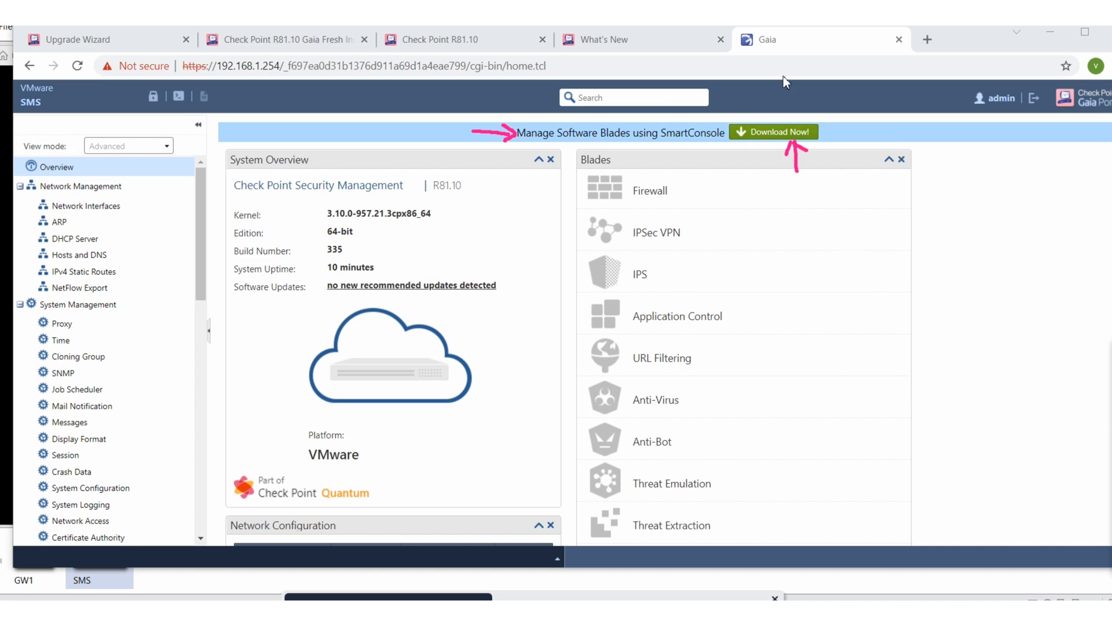
Sign admin out of the Gaia Portal and minimize Chrome to bring back the SMS VM console
click(1031, 100)
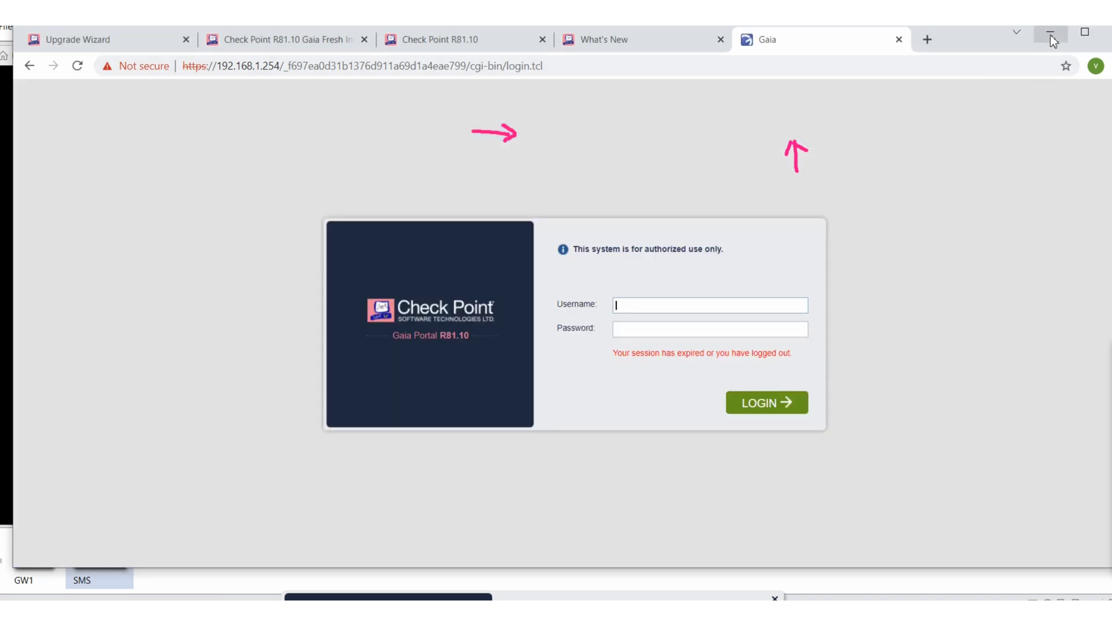
click(1050, 35)
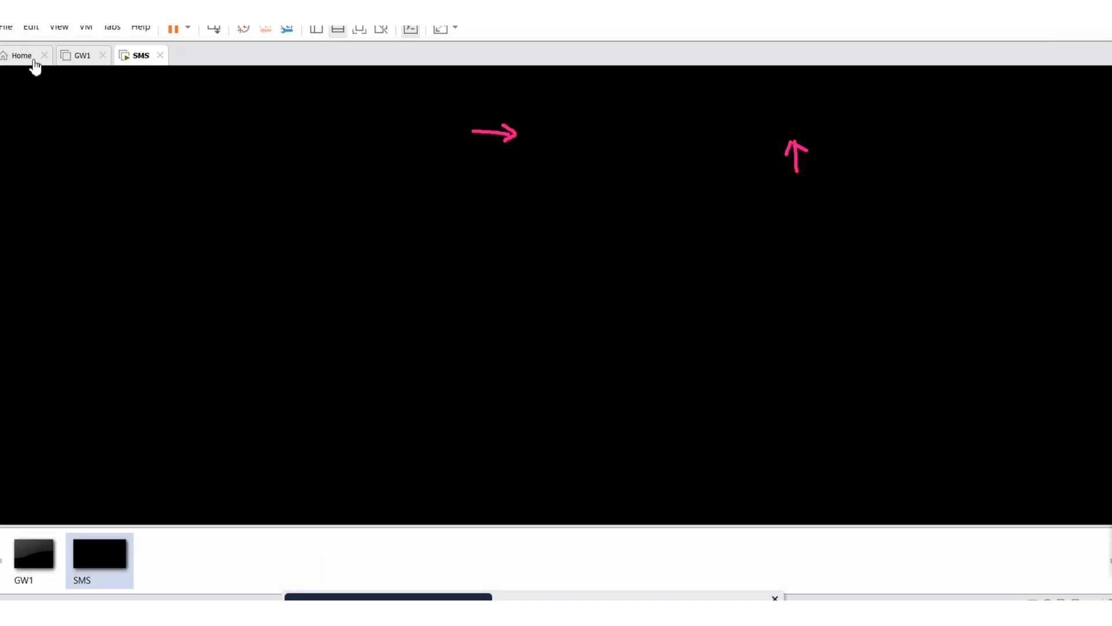